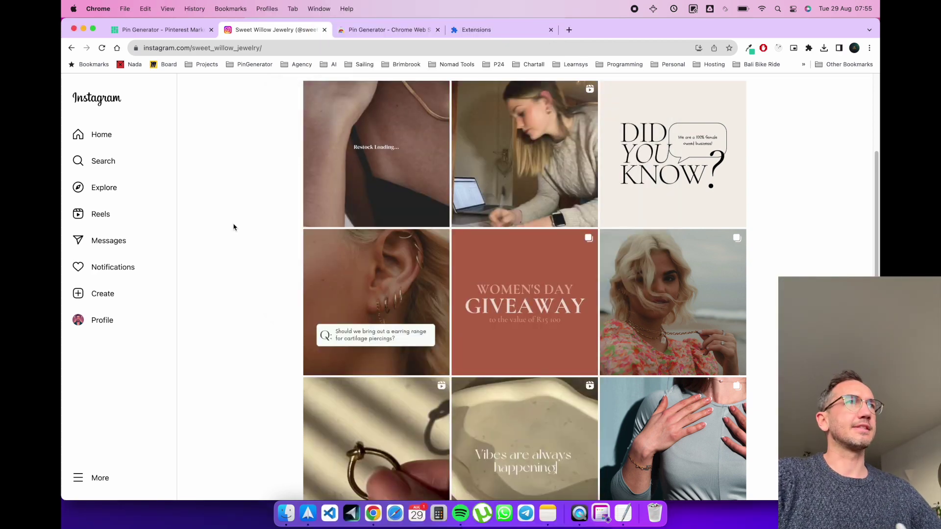
# Scroll the sweet_willow_jewelry profile grid down to the gold ring and earring posts.
pyautogui.scroll(3, 247, 227)
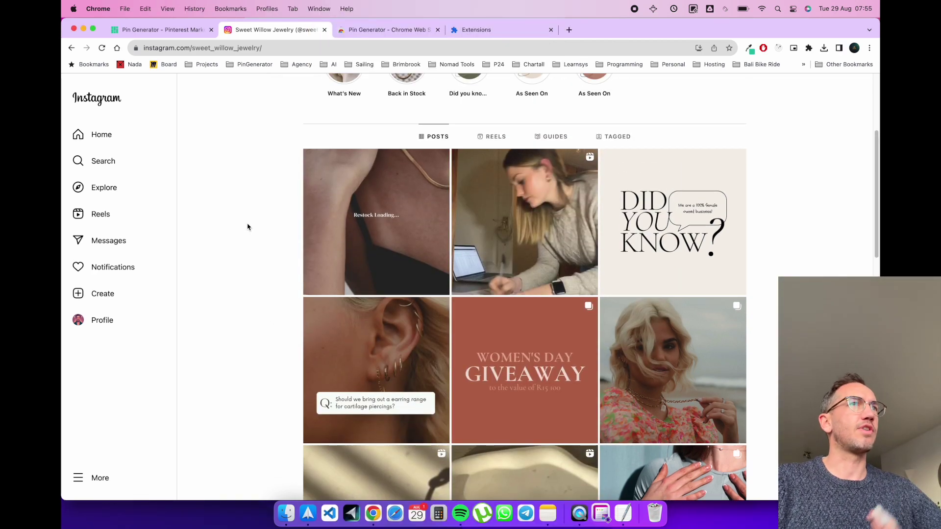
pyautogui.scroll(5, 265, 240)
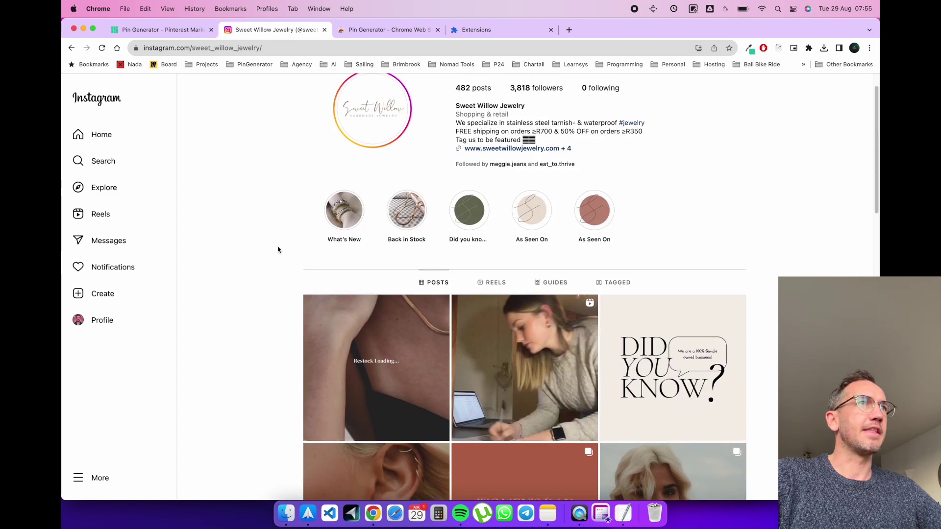
pyautogui.scroll(2, 277, 250)
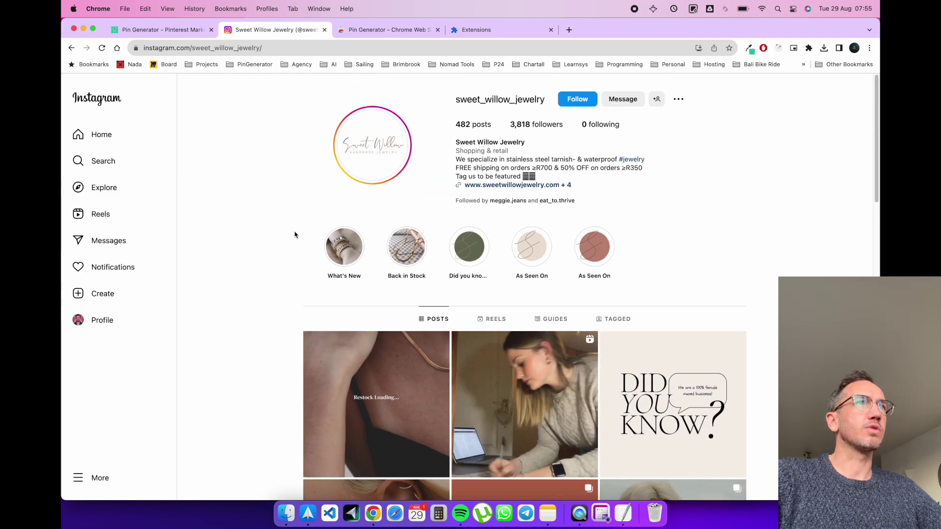
pyautogui.scroll(-2, 295, 237)
pyautogui.scroll(-10, 295, 236)
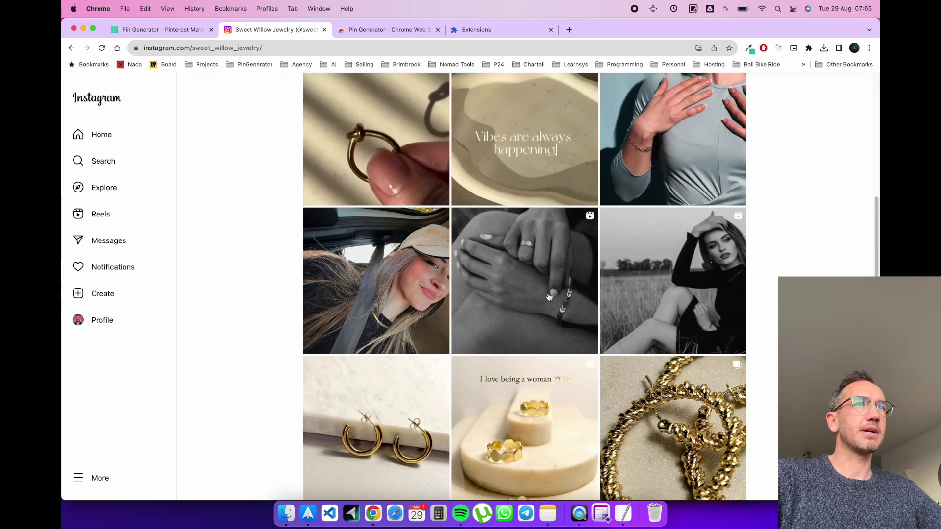
pyautogui.scroll(-3, 432, 274)
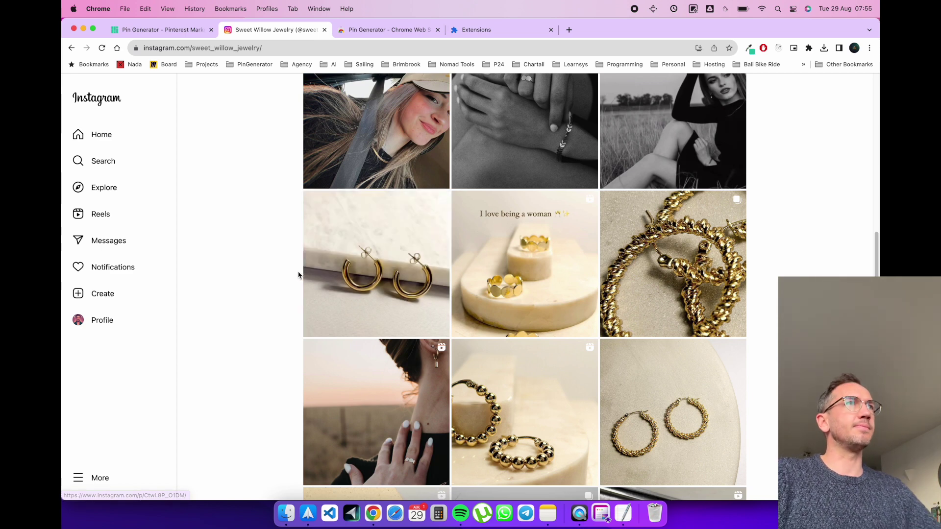
# Paste the sweet_willow_jewelry Instagram profile URL into Pin Generator and generate pins from it.
pyautogui.click(162, 32)
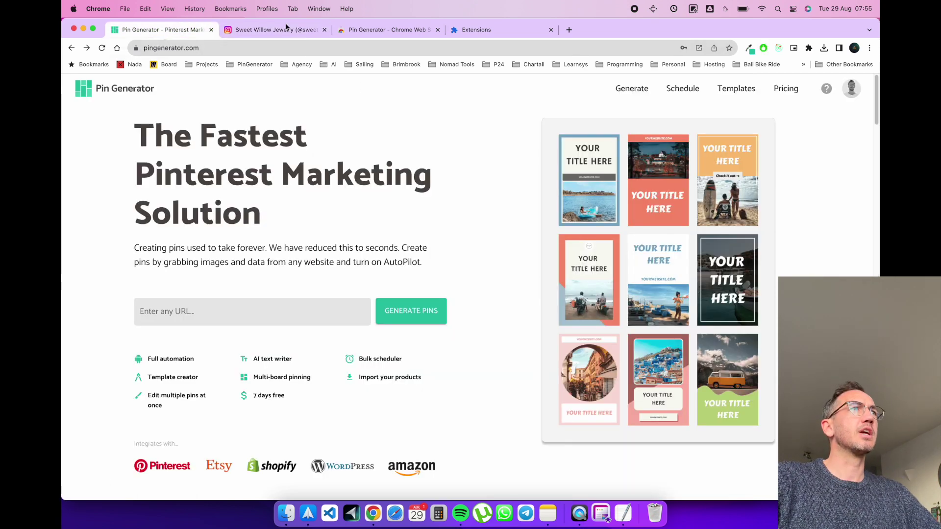
pyautogui.click(296, 31)
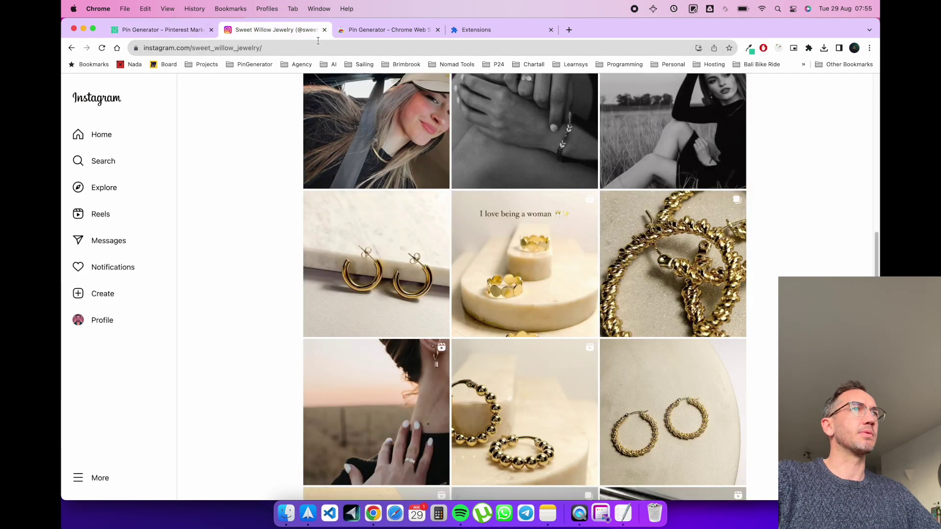
pyautogui.click(318, 42)
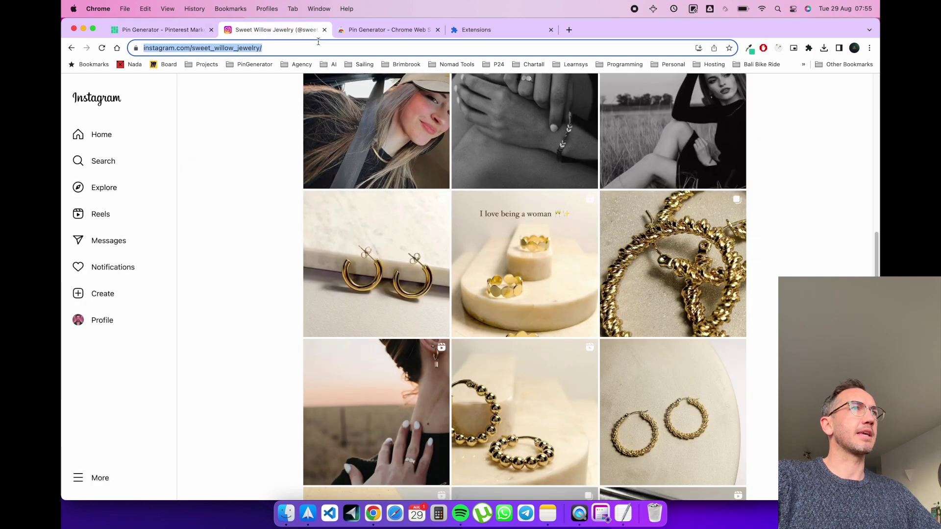
pyautogui.click(182, 31)
pyautogui.click(274, 314)
pyautogui.write('https://www.instagram.com/sweet_willow_jewelry/')
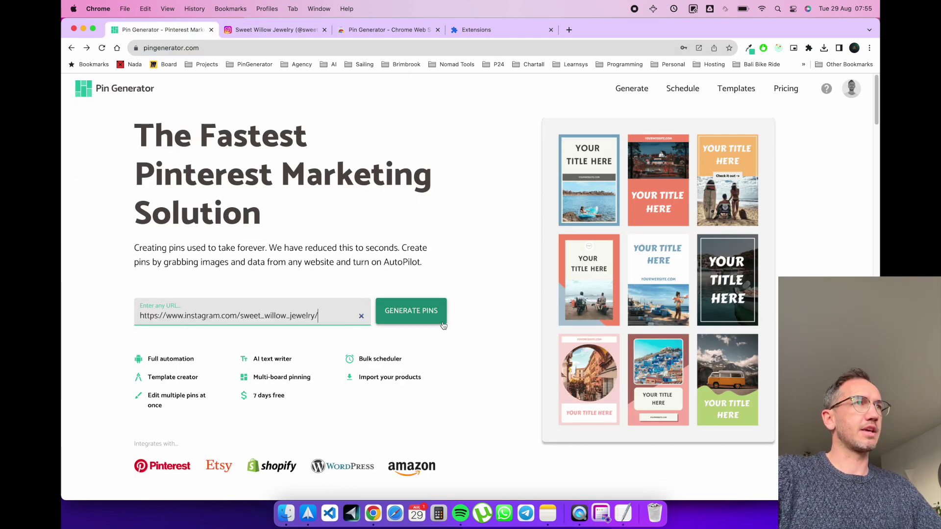
pyautogui.click(433, 318)
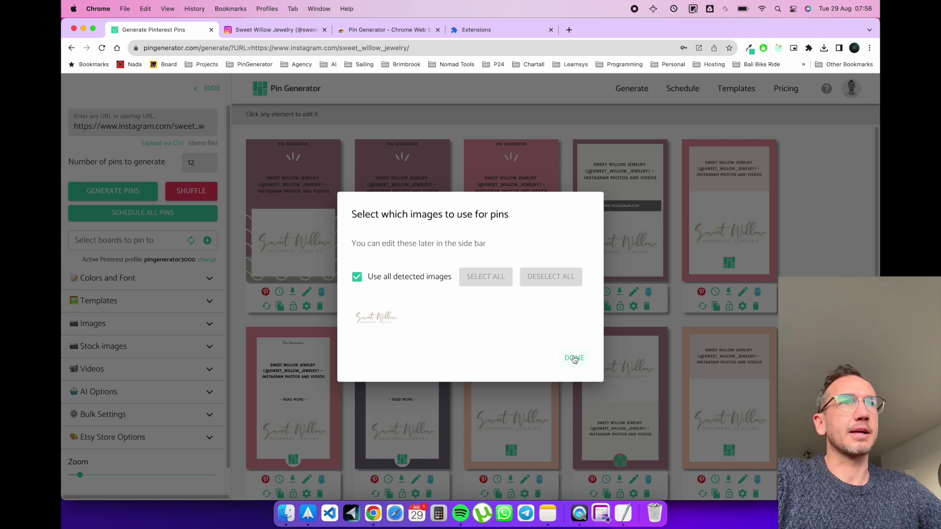
# Confirm DONE with all detected images, then bring up the Pin Generator Web Store listing.
pyautogui.click(575, 360)
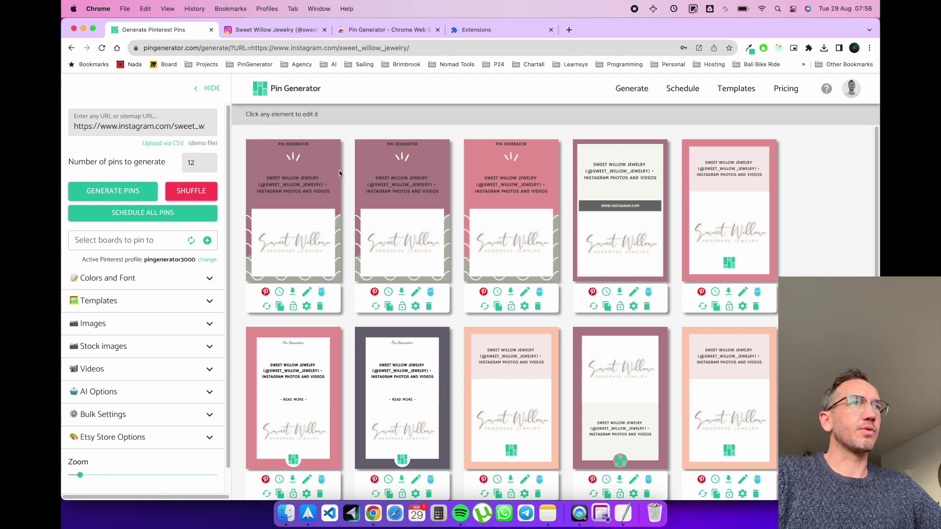
pyautogui.click(279, 35)
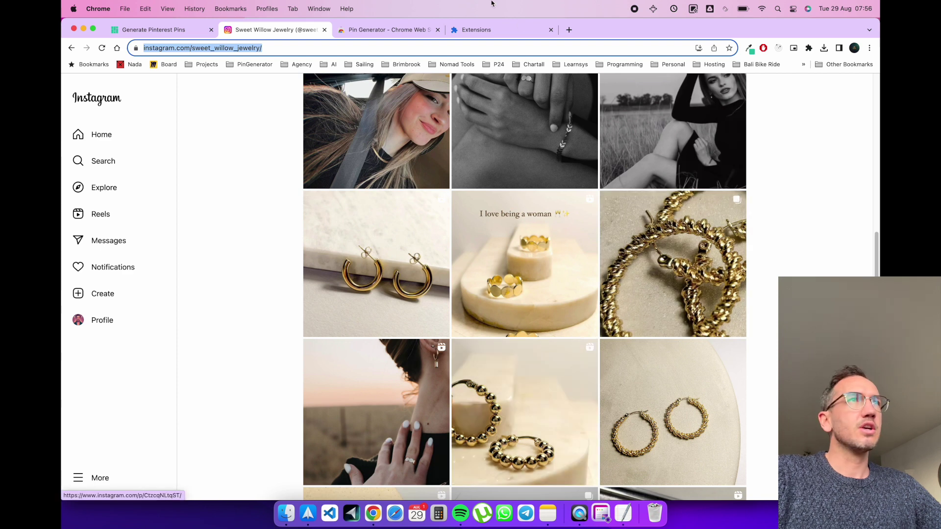
pyautogui.click(398, 32)
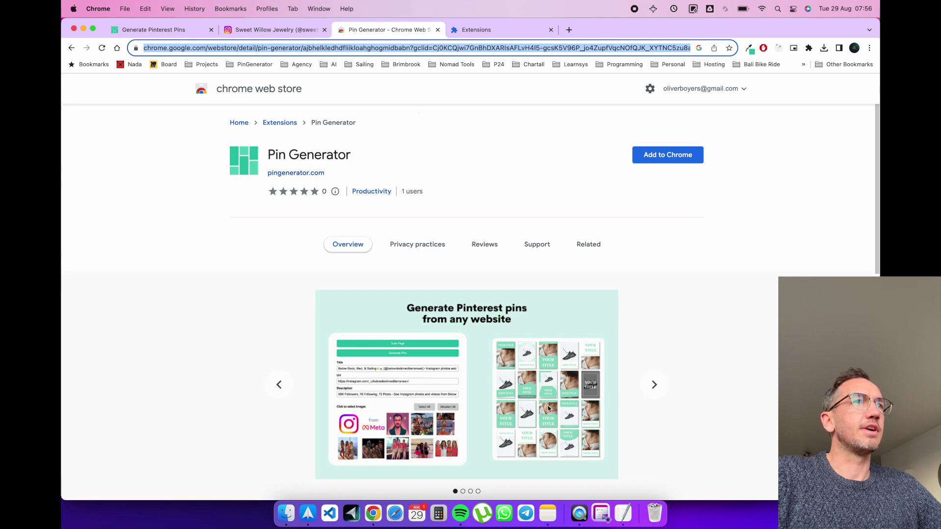
# Page through the feature slides to 'Bulk Schedule Pinterest pins', then bring up the Drive-link note.
pyautogui.scroll(-3, 548, 408)
pyautogui.scroll(1, 429, 272)
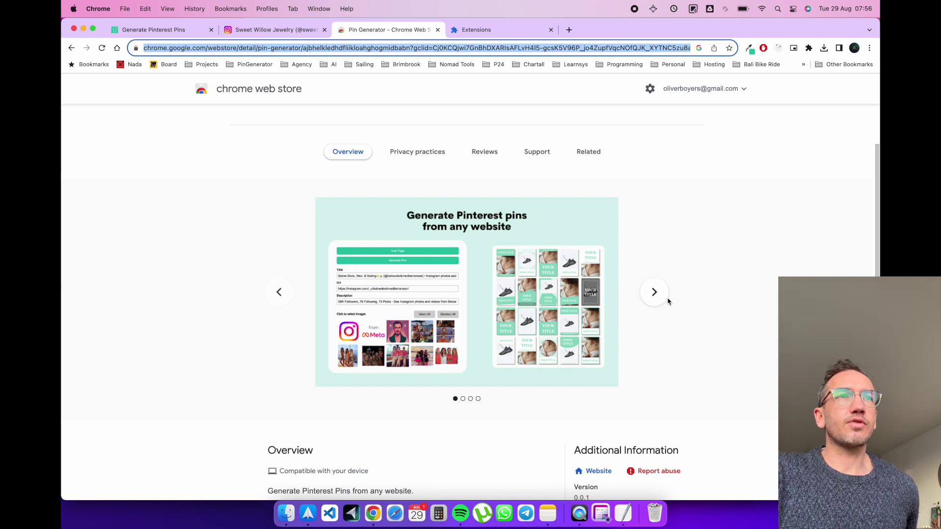
pyautogui.click(655, 295)
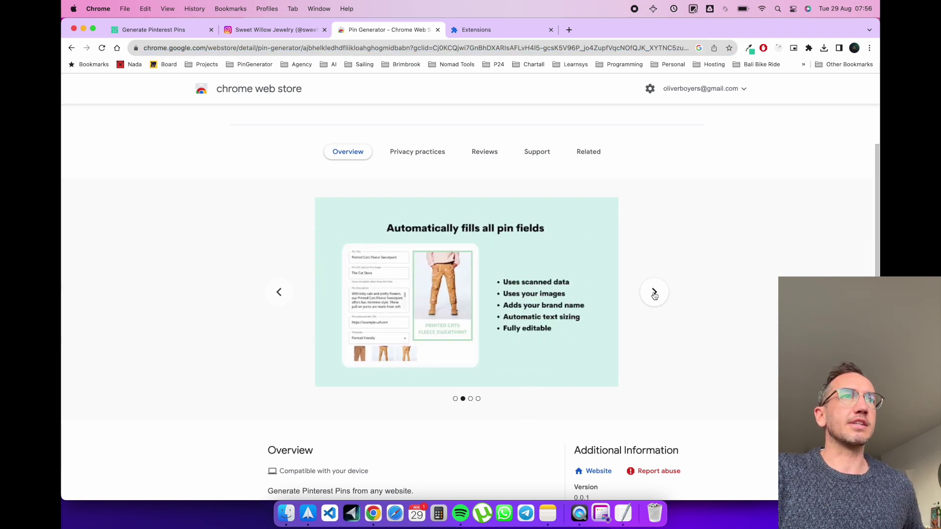
pyautogui.click(654, 294)
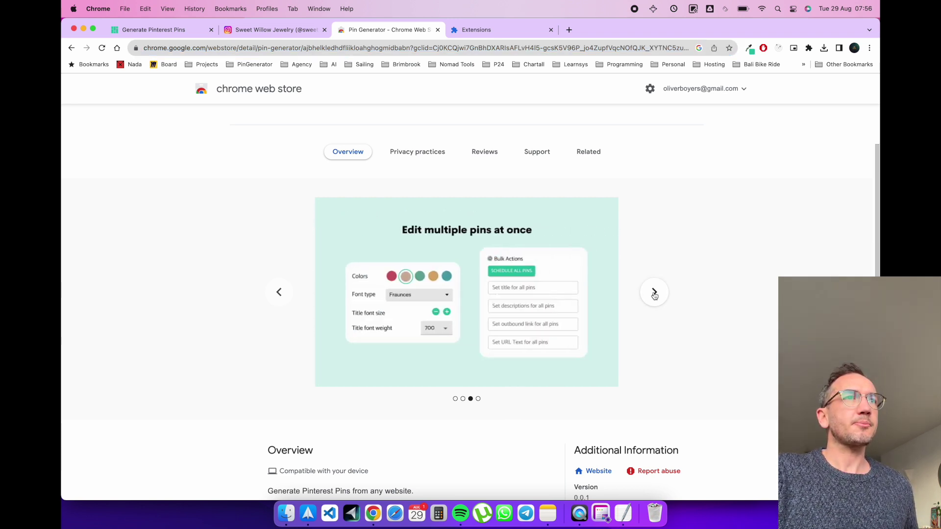
pyautogui.click(654, 295)
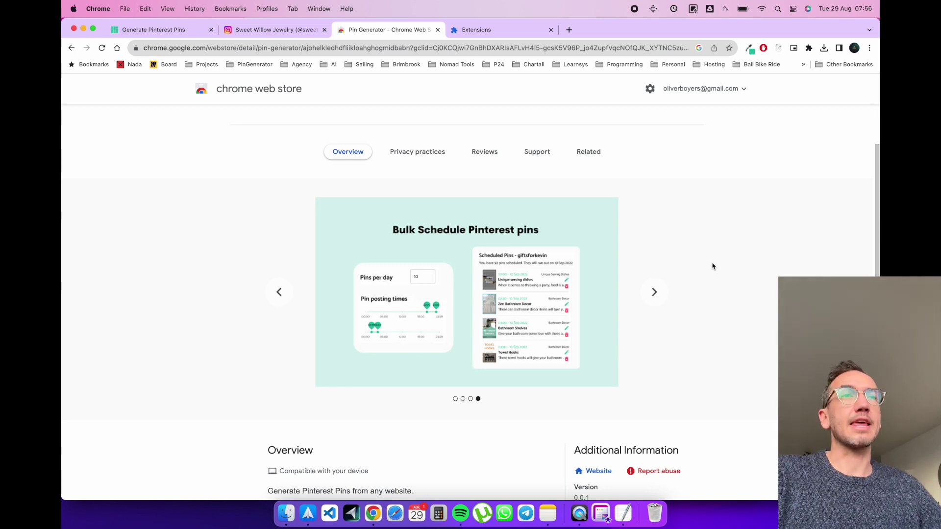
pyautogui.scroll(2, 456, 276)
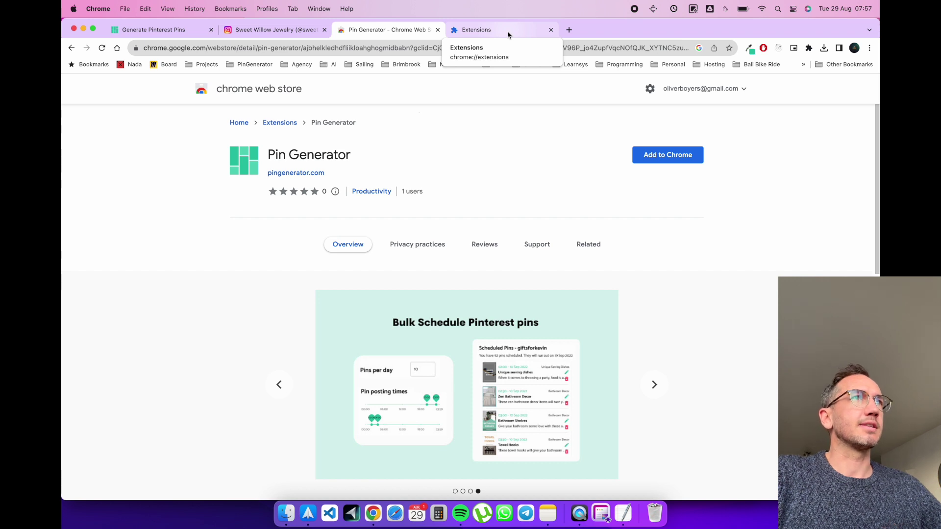
pyautogui.click(618, 520)
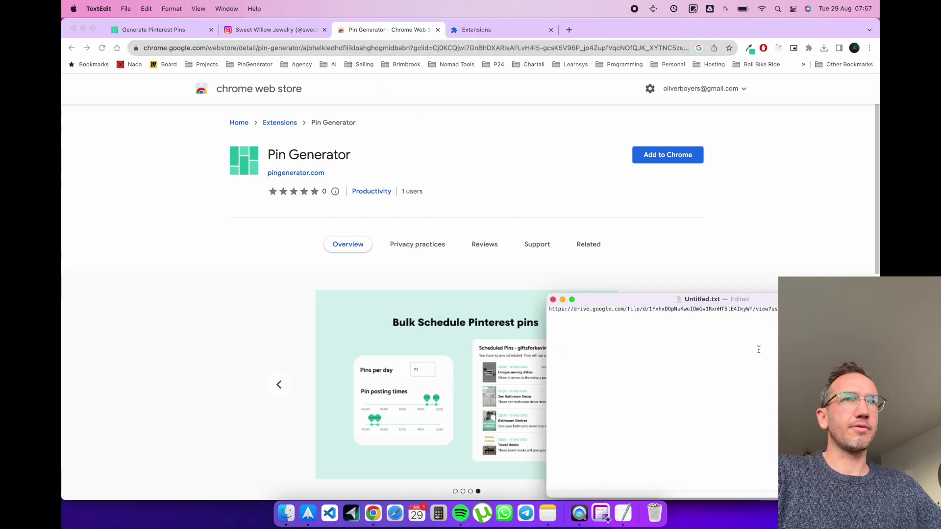
# Download pingenerator-chromeextension.zip from the Drive link in TextEdit and save it to the Desktop.
pyautogui.press('super+a')
pyautogui.click(569, 29)
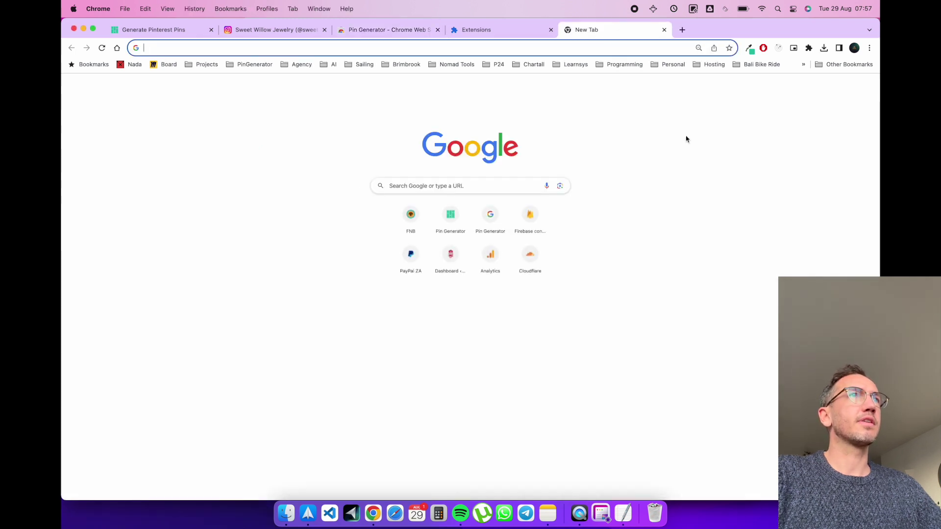
pyautogui.press('super+v')
pyautogui.press('Return')
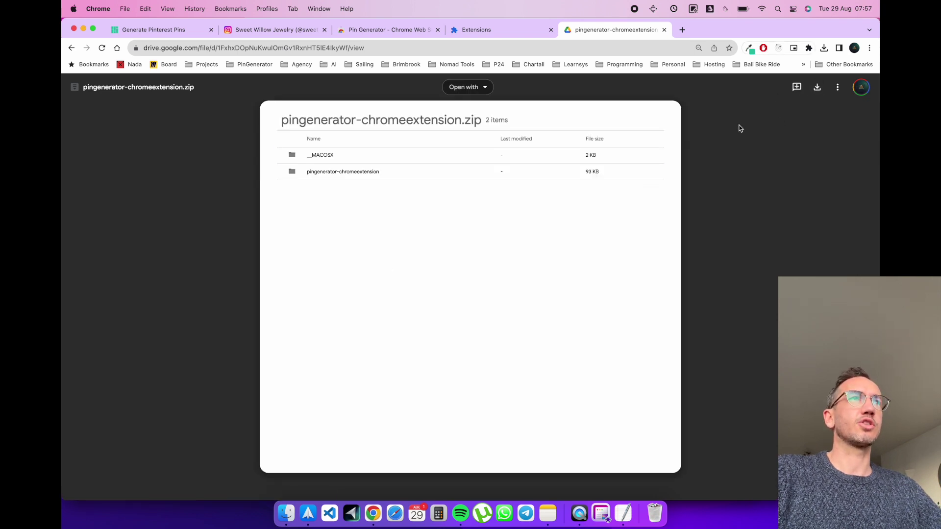
pyautogui.click(817, 87)
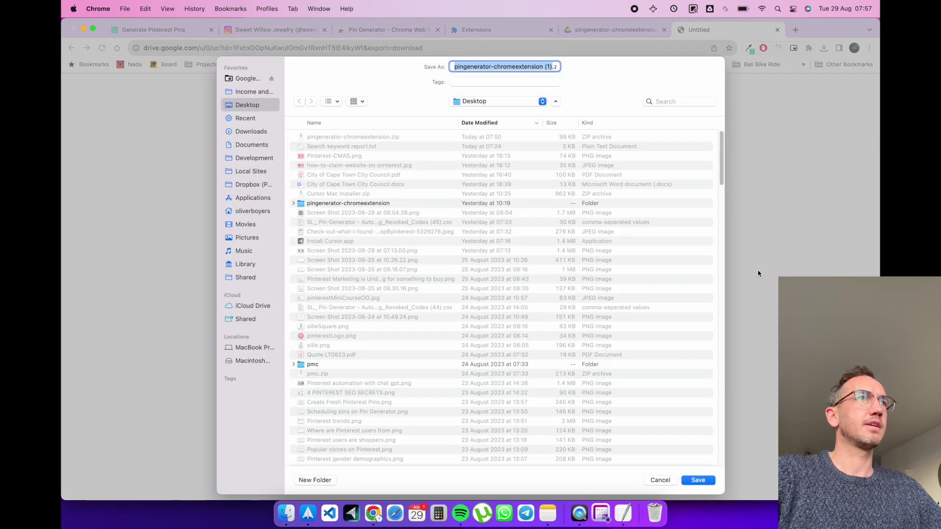
pyautogui.press('Return')
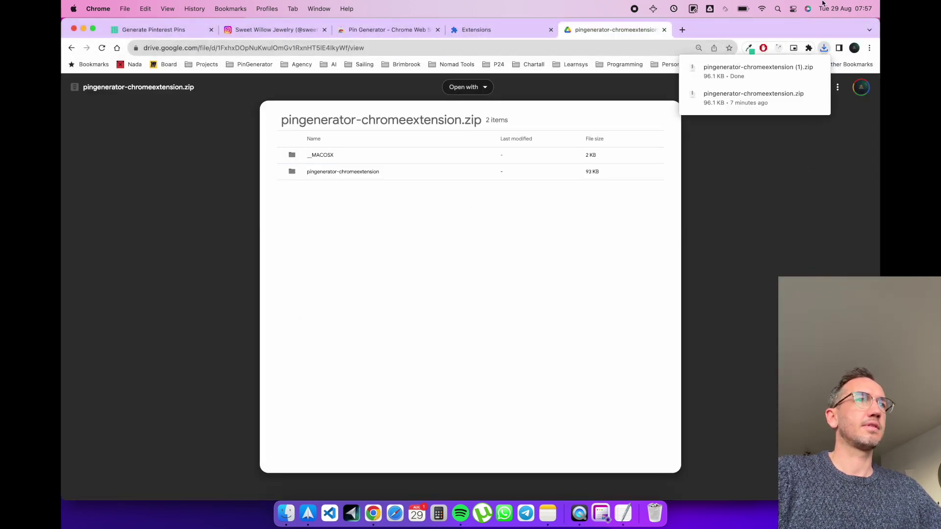
# Reveal the extracted pingenerator-chromeextension 2 folder on the Desktop, then return to Chrome's Extensions page.
pyautogui.moveTo(757, 71)
pyautogui.click(771, 72)
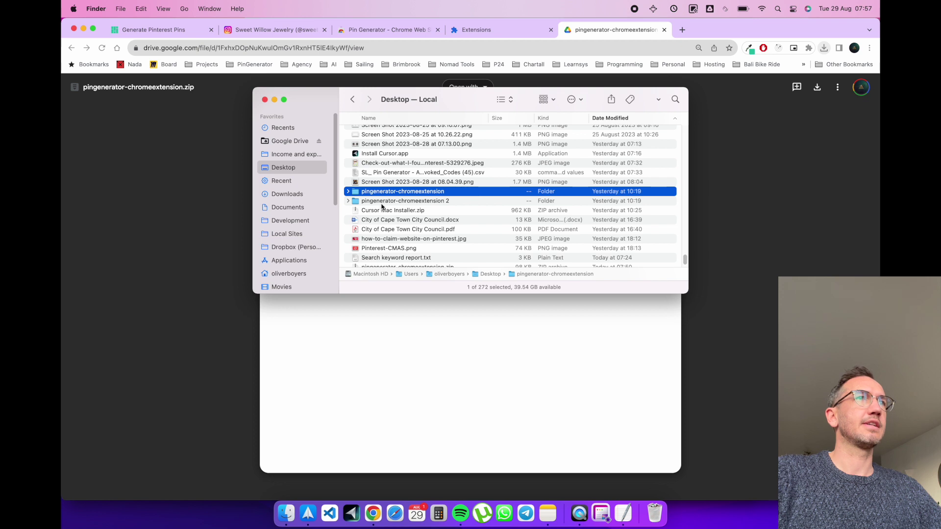
pyautogui.click(420, 185)
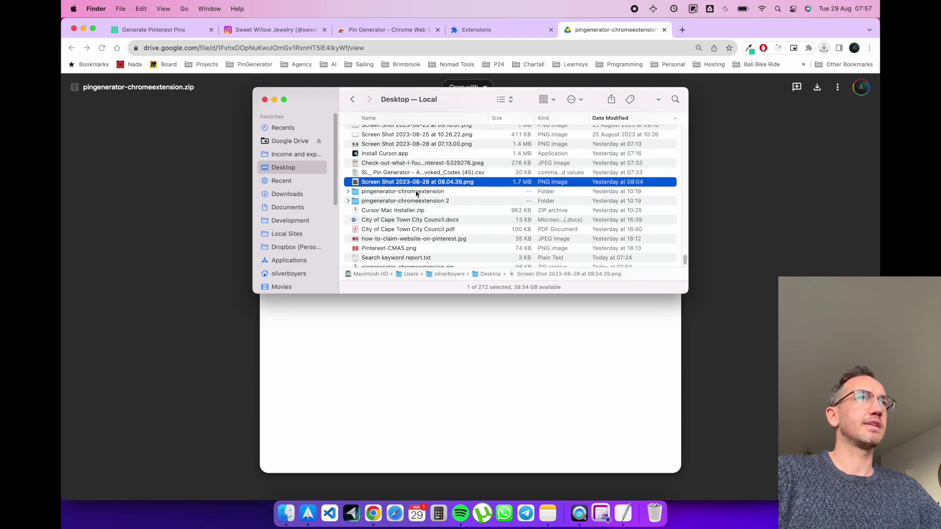
pyautogui.click(419, 193)
pyautogui.click(768, 203)
pyautogui.click(539, 29)
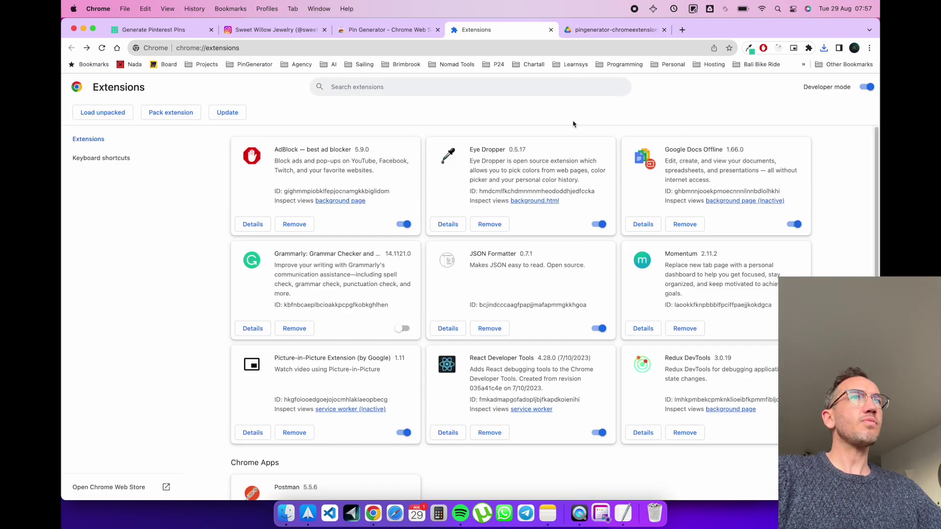
# Check the Chrome menu and Extensions popup, then start Load unpacked on chrome://extensions.
pyautogui.click(869, 48)
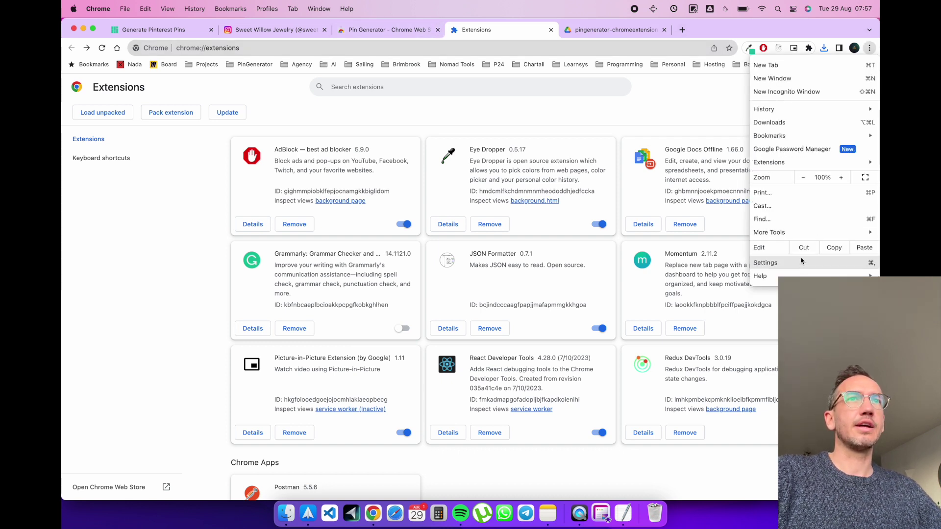
pyautogui.click(777, 51)
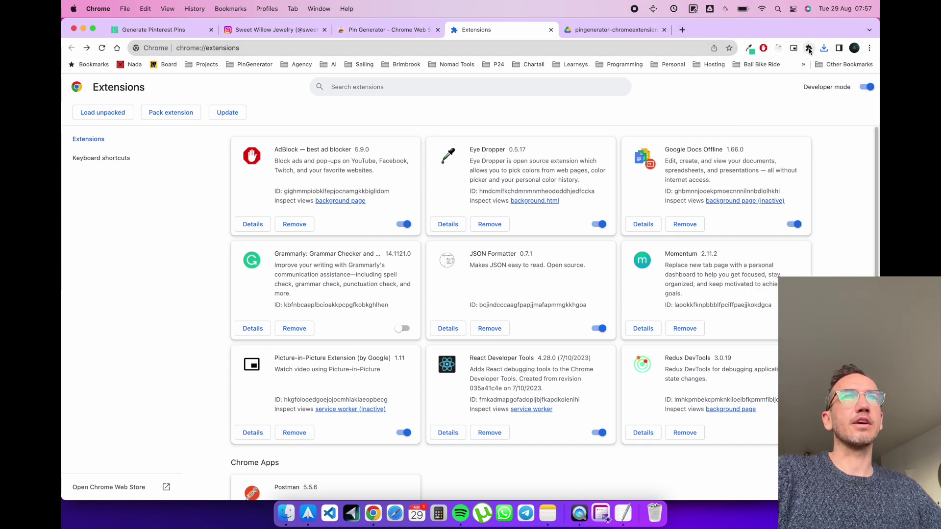
pyautogui.click(809, 48)
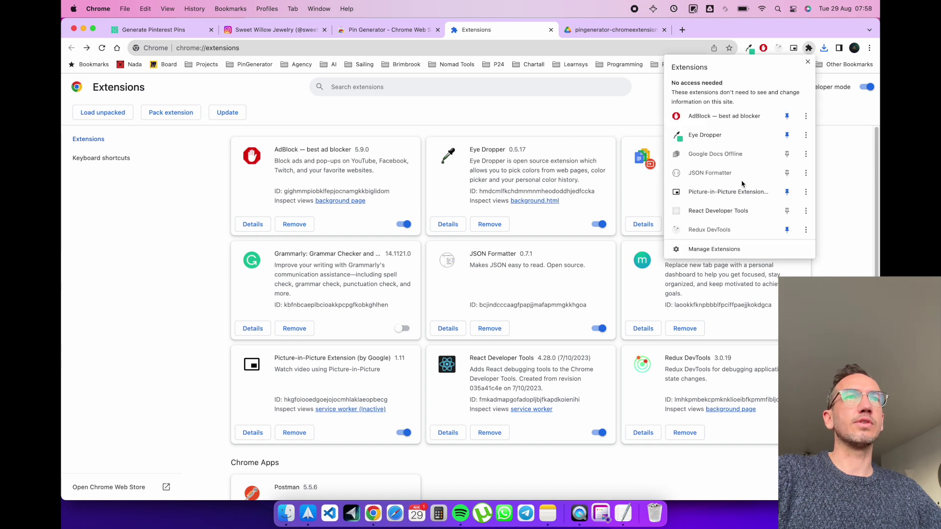
pyautogui.click(716, 250)
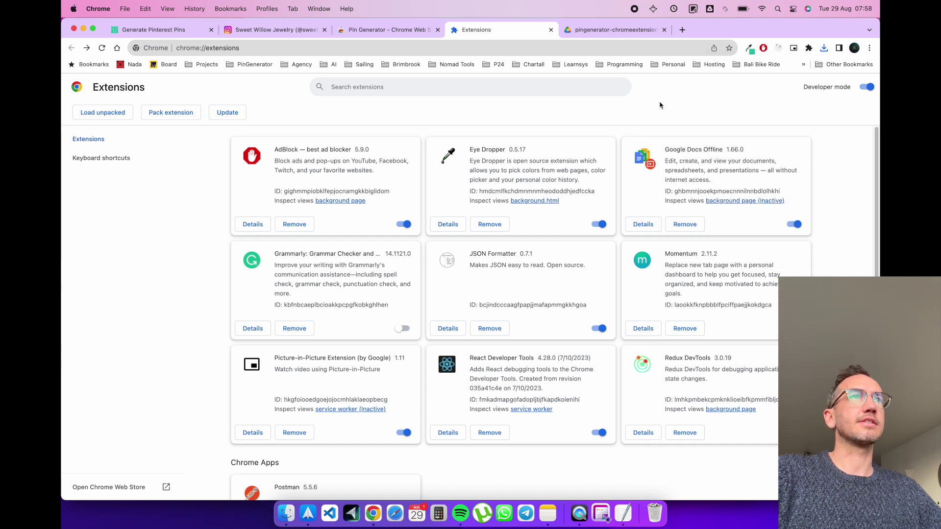
pyautogui.moveTo(241, 48); pyautogui.dragTo(174, 48)
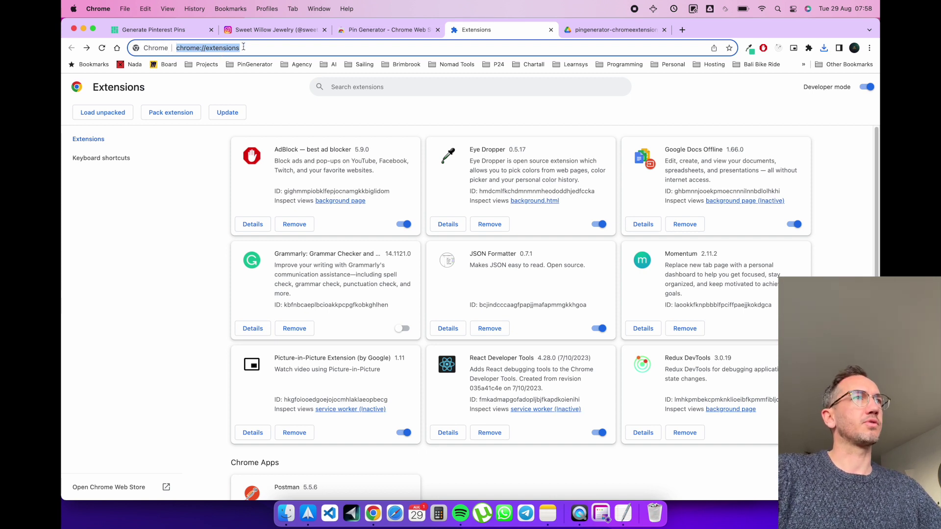
pyautogui.click(212, 168)
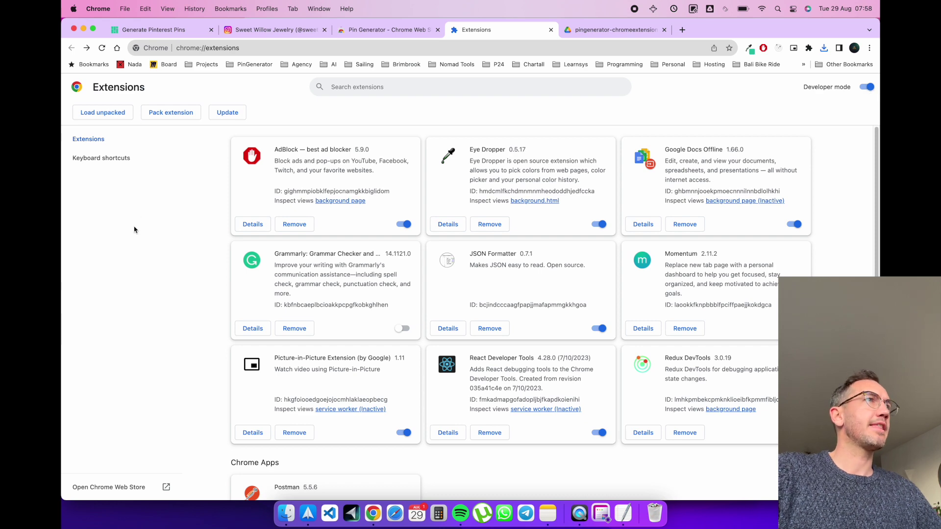
pyautogui.click(104, 116)
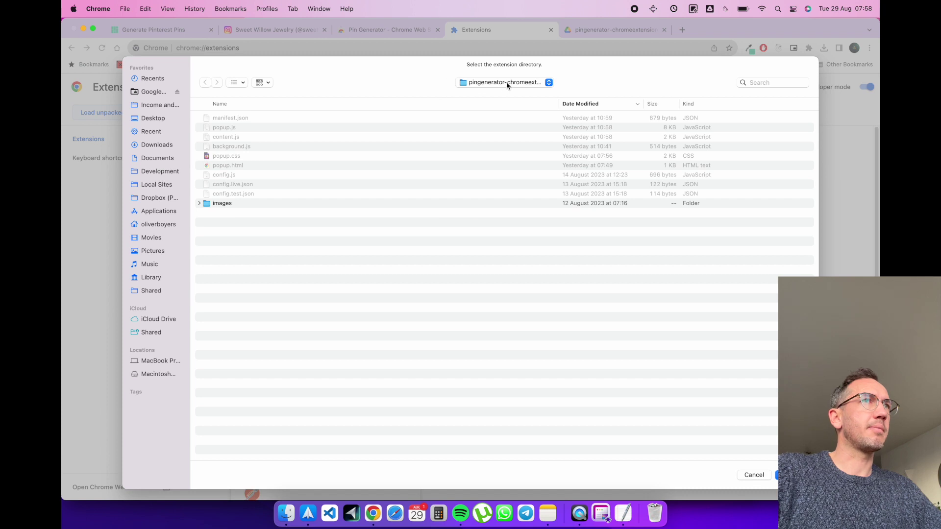
# Load the Desktop's pingenerator-chromeextension folder as the unpacked Pin Generator 0.0.2 extension.
pyautogui.click(505, 82)
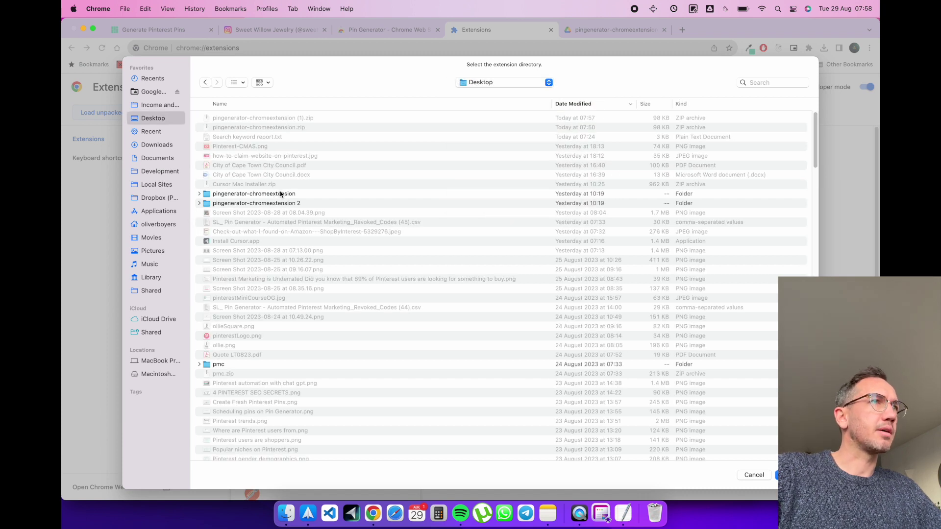
pyautogui.click(260, 194)
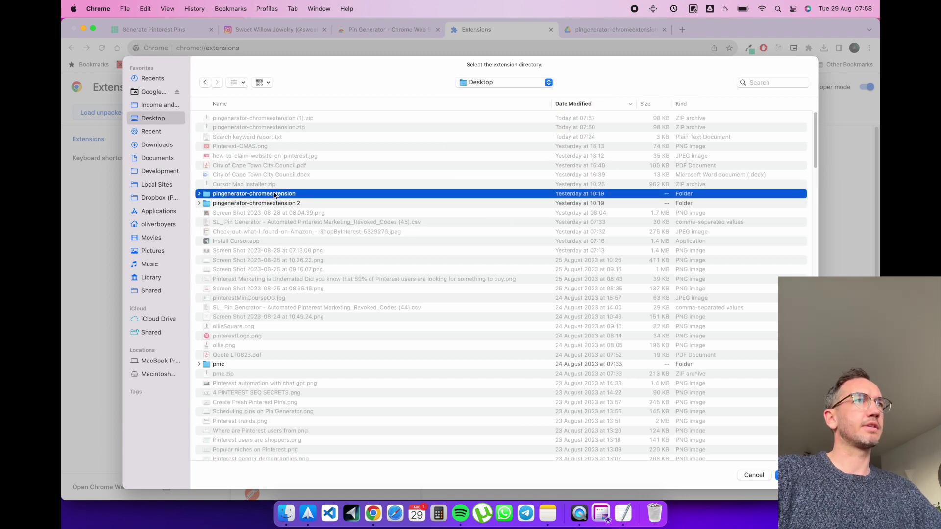
pyautogui.press('Return')
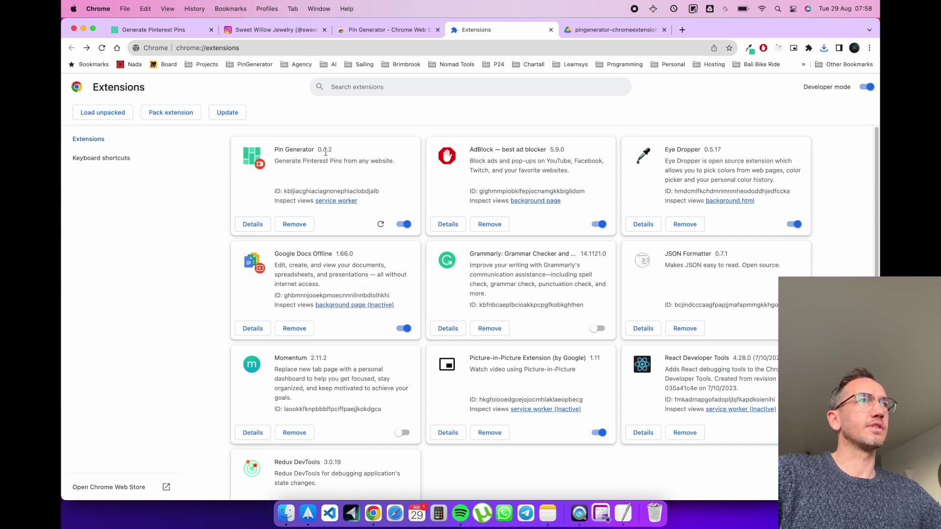
pyautogui.click(422, 34)
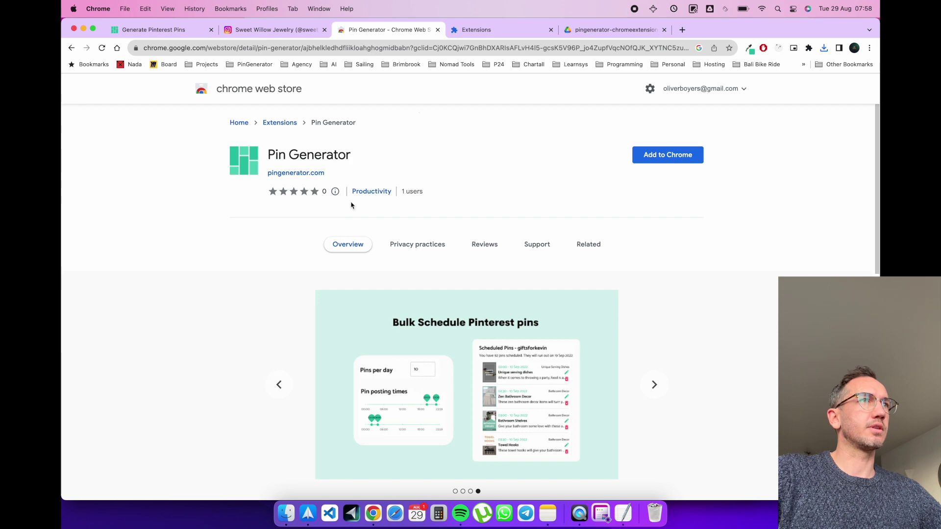
pyautogui.scroll(-5, 362, 326)
pyautogui.scroll(-6, 362, 325)
pyautogui.scroll(2, 362, 328)
pyautogui.scroll(1, 363, 328)
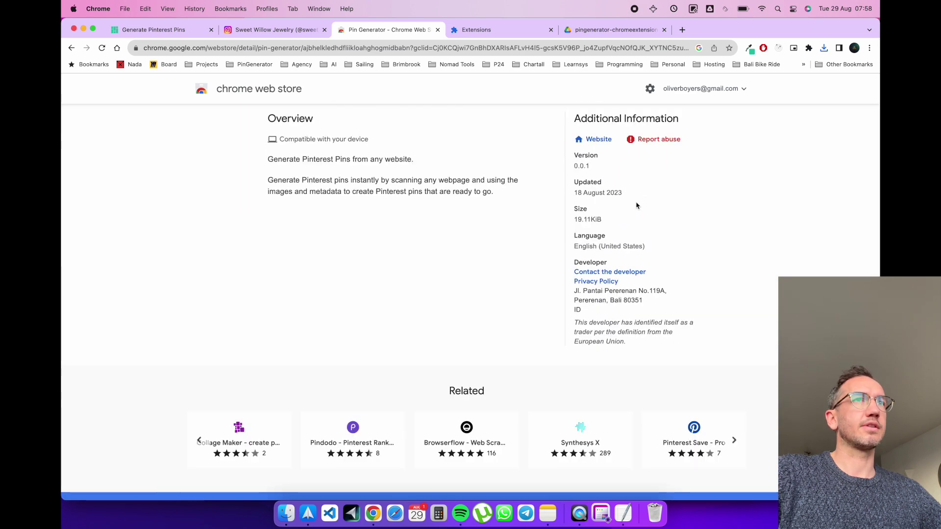
pyautogui.moveTo(606, 175); pyautogui.dragTo(560, 173)
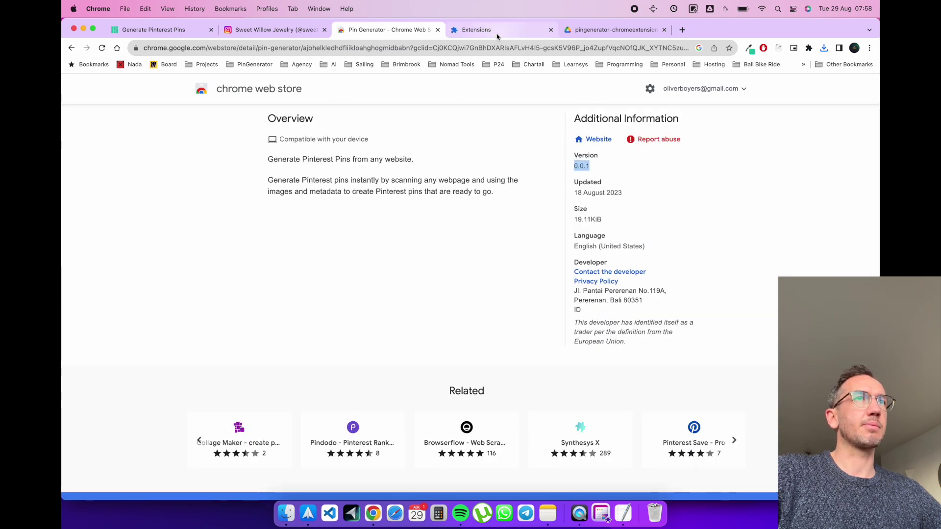
pyautogui.click(499, 35)
pyautogui.click(593, 30)
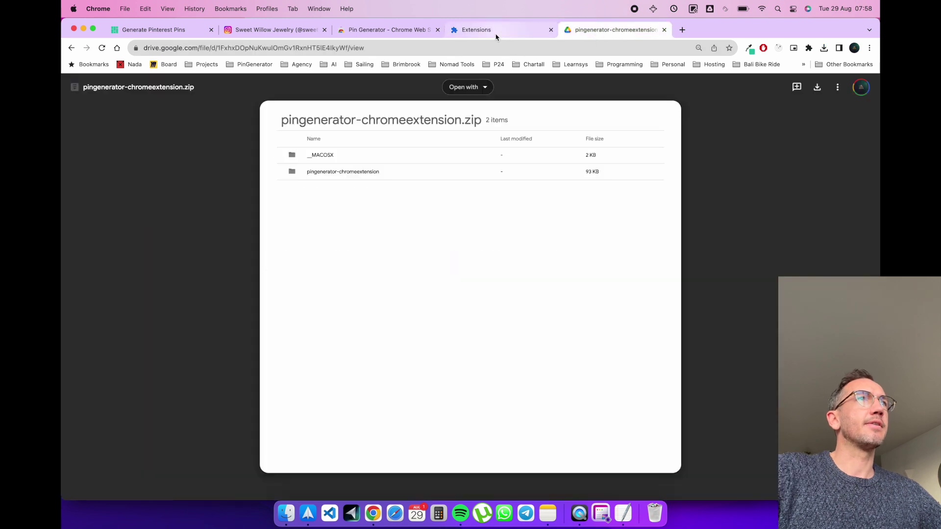
pyautogui.click(496, 33)
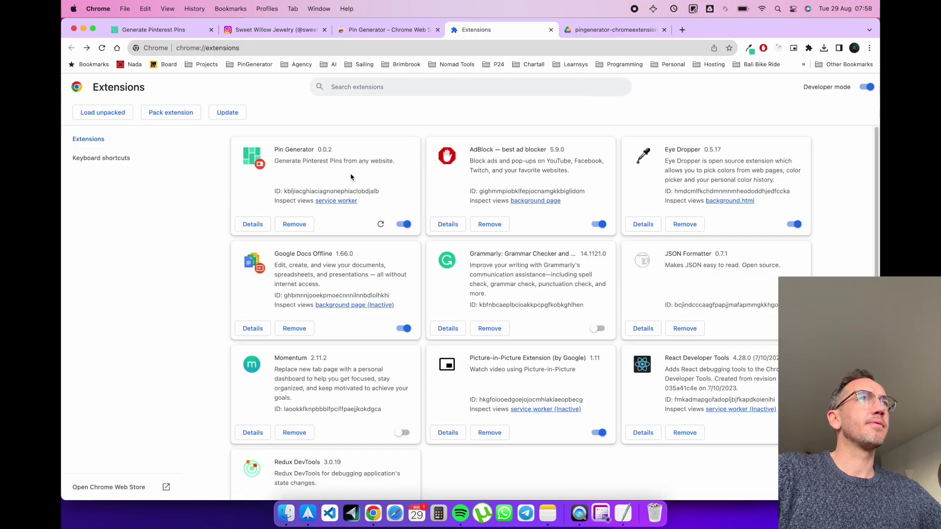
# Pin Pin Generator from the Extensions menu and return to the Sweet Willow Jewelry Instagram tab.
pyautogui.click(809, 48)
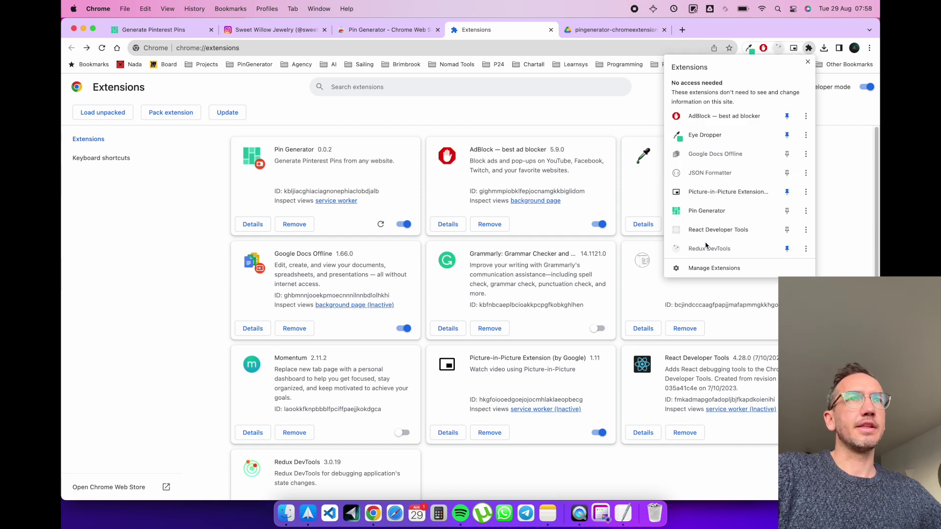
pyautogui.click(786, 211)
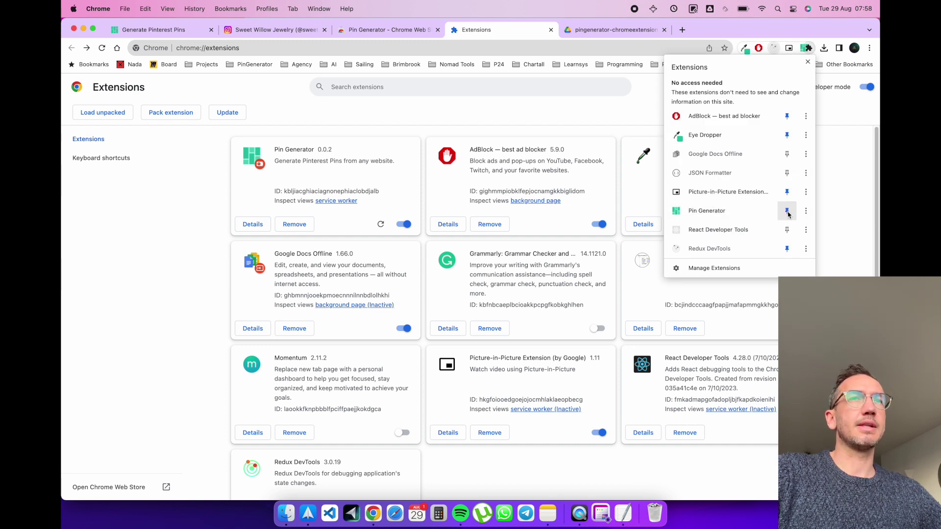
pyautogui.click(795, 37)
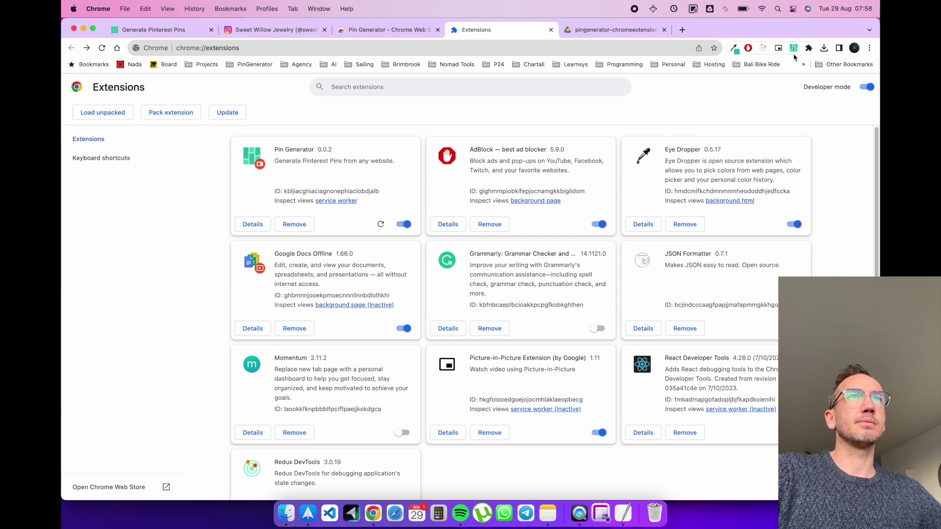
pyautogui.click(275, 30)
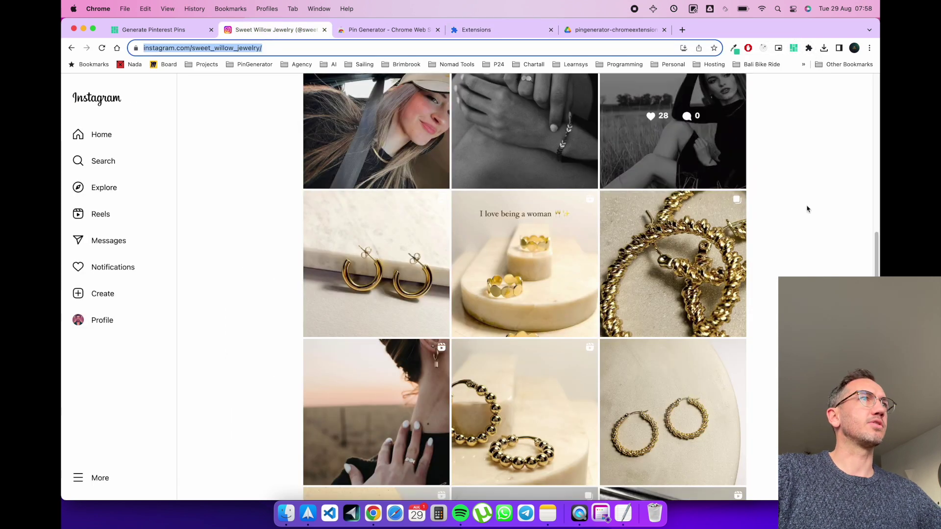
# Scroll to the top of the sweet_willow_jewelry profile and reload it with Cmd+R.
pyautogui.scroll(5, 272, 149)
pyautogui.scroll(6, 272, 149)
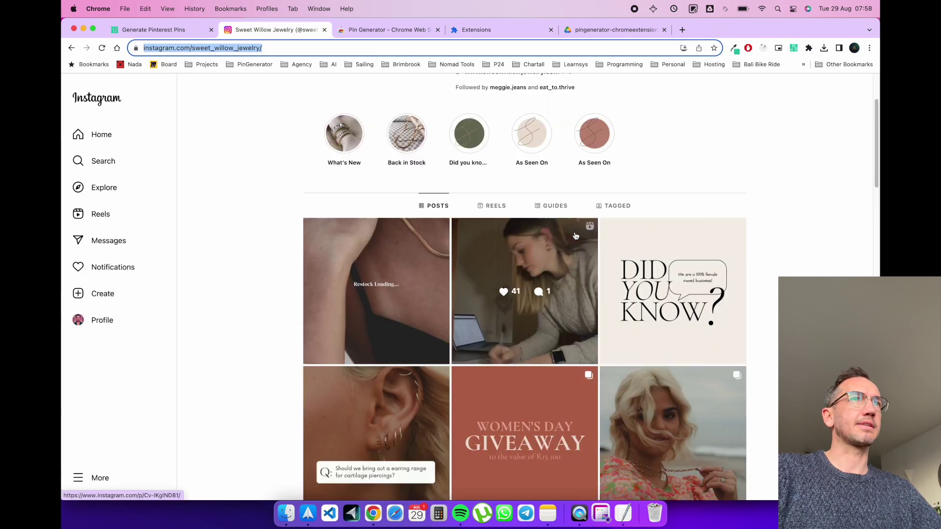
pyautogui.scroll(-4, 783, 255)
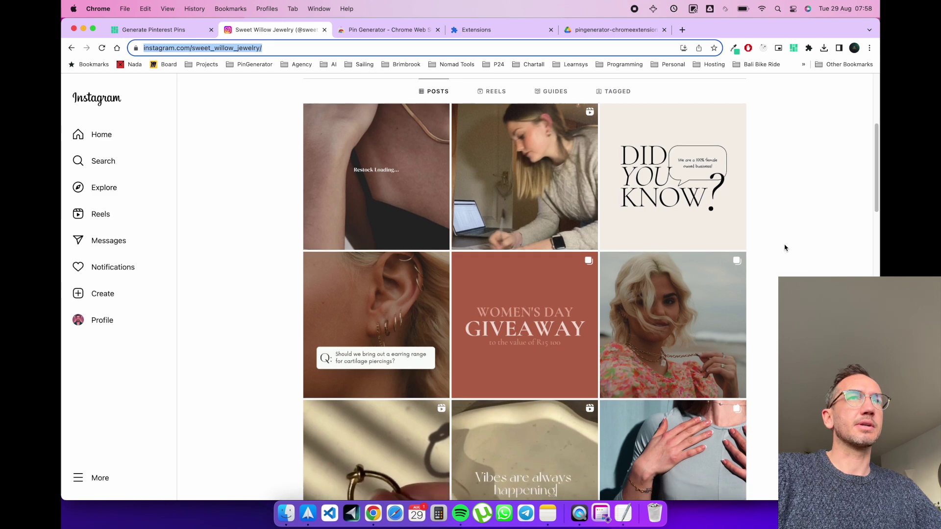
pyautogui.scroll(5, 787, 236)
pyautogui.click(809, 185)
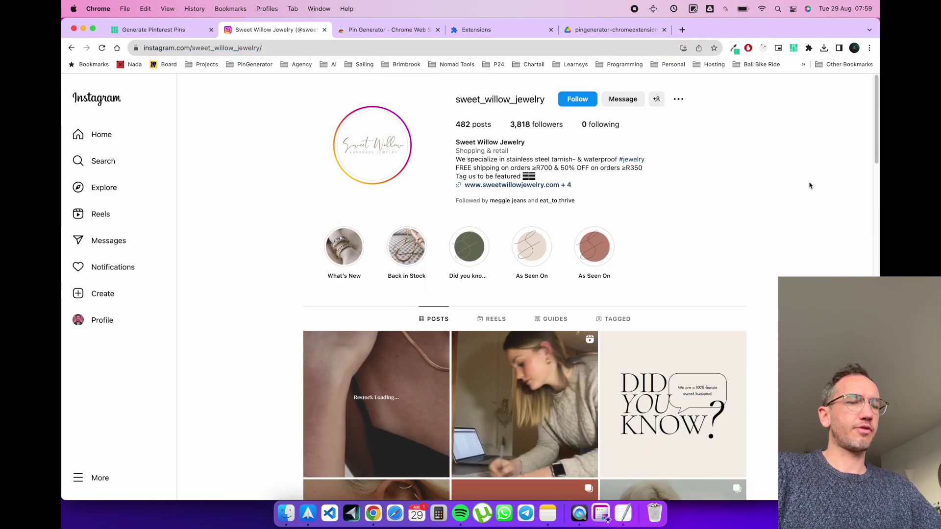
pyautogui.press('super+r')
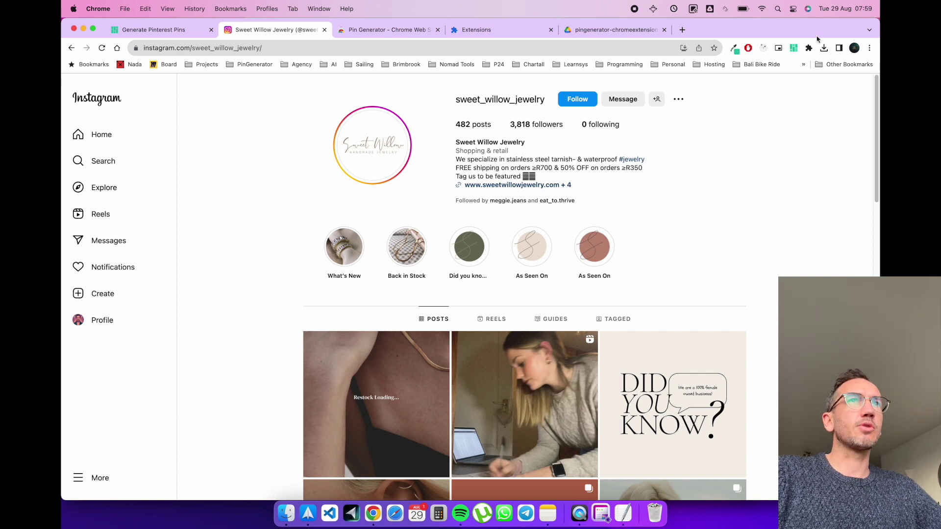
# Scan the Sweet Willow Jewelry profile with Pin Generator and review its title, URL, description and images.
pyautogui.click(793, 49)
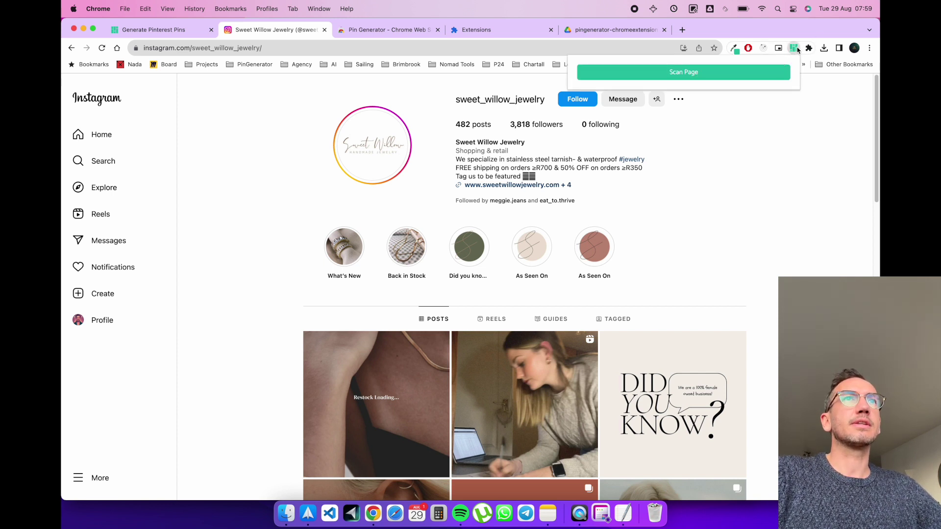
pyautogui.click(741, 73)
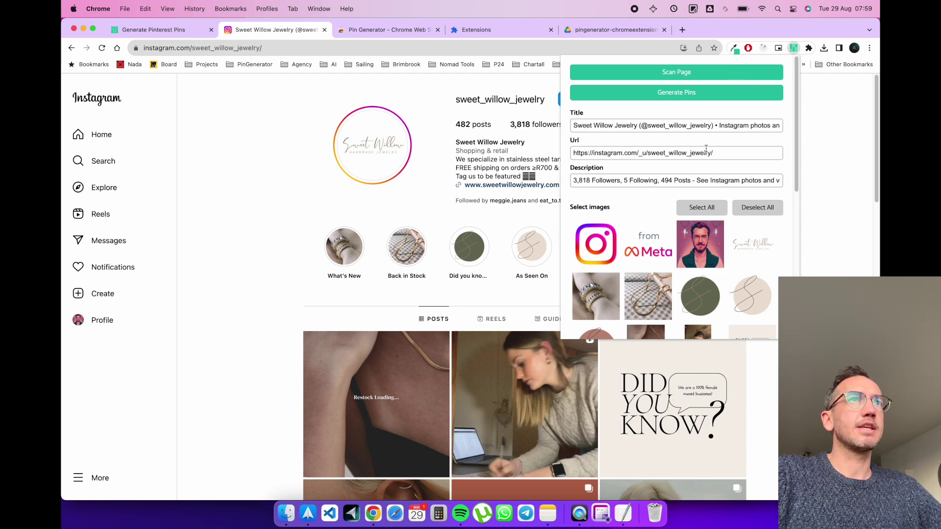
pyautogui.moveTo(706, 149); pyautogui.dragTo(564, 156)
pyautogui.click(592, 182)
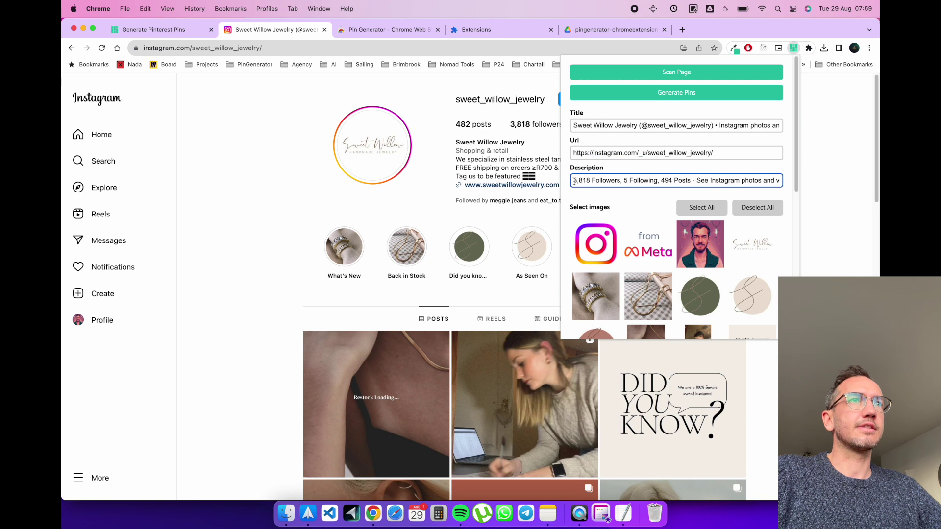
pyautogui.tripleClick(575, 182)
pyautogui.click(734, 126)
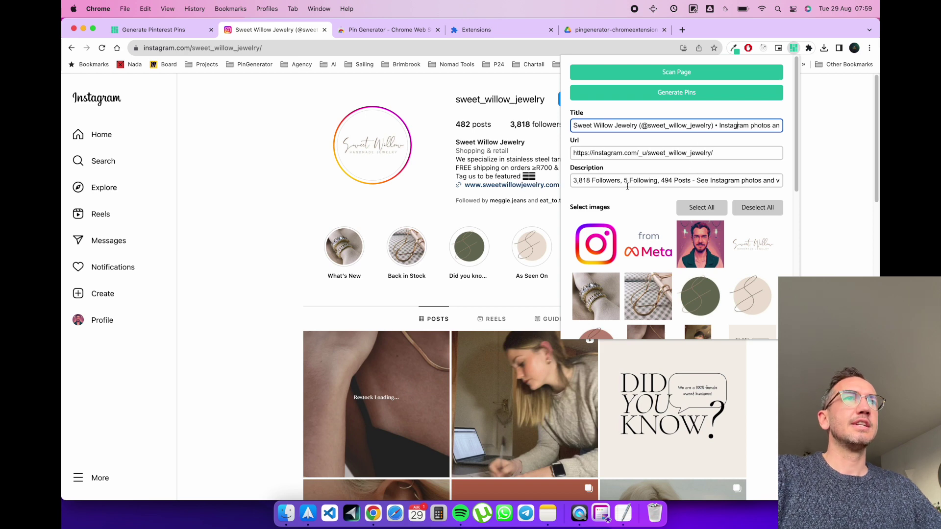
pyautogui.scroll(-2, 632, 216)
pyautogui.scroll(-3, 629, 221)
pyautogui.scroll(-3, 629, 221)
pyautogui.scroll(-3, 628, 221)
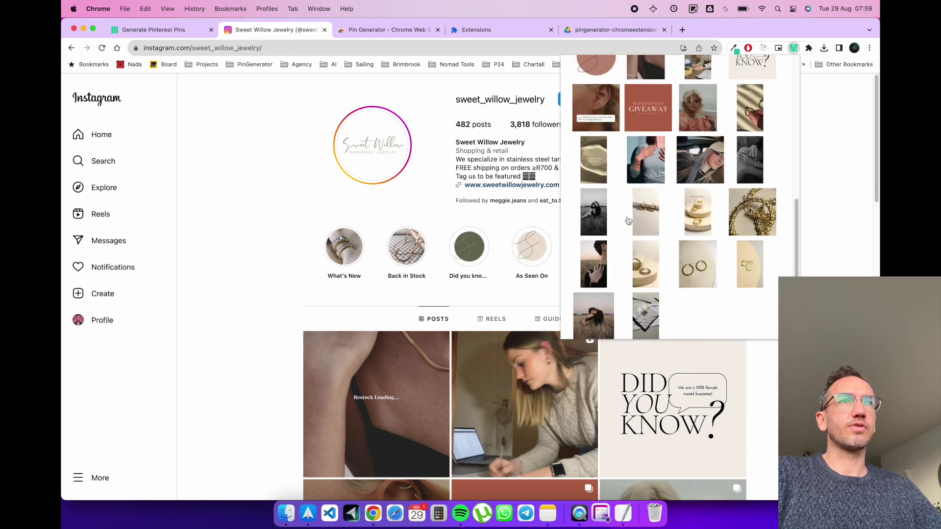
pyautogui.scroll(5, 628, 221)
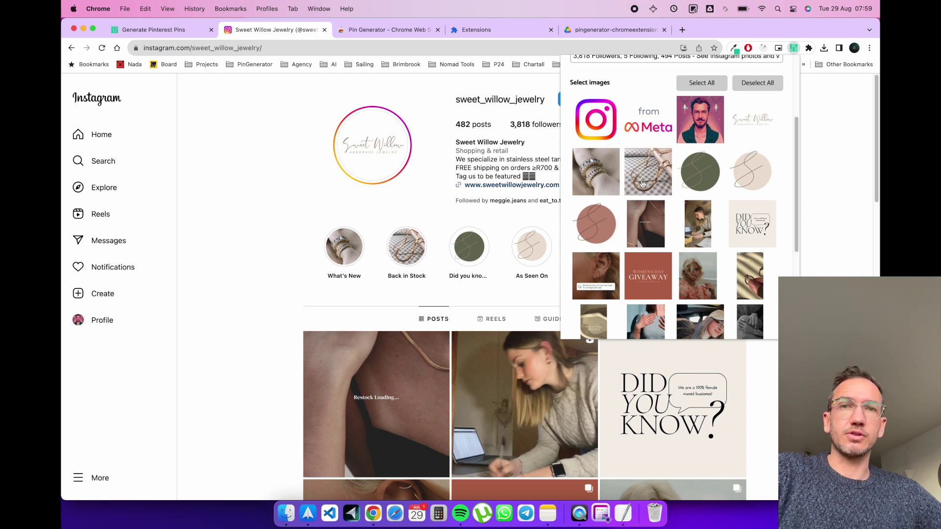
# Pick the stacked rings photo, then try Select All and Deselect All in the image grid.
pyautogui.scroll(1, 668, 62)
pyautogui.click(617, 202)
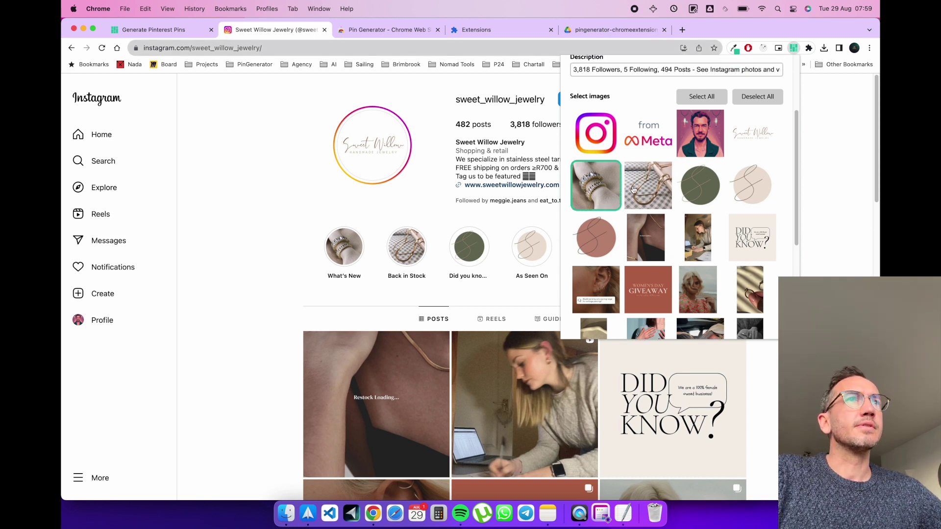
pyautogui.click(699, 99)
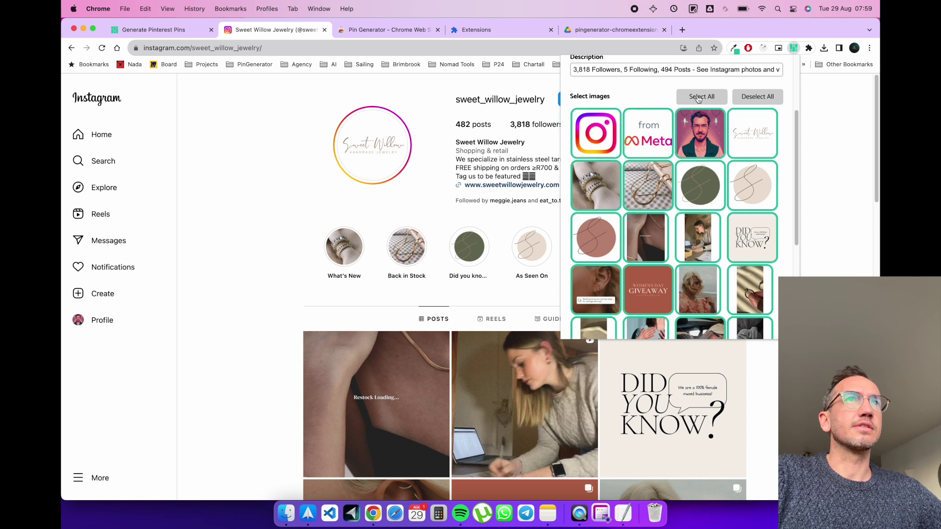
pyautogui.click(733, 98)
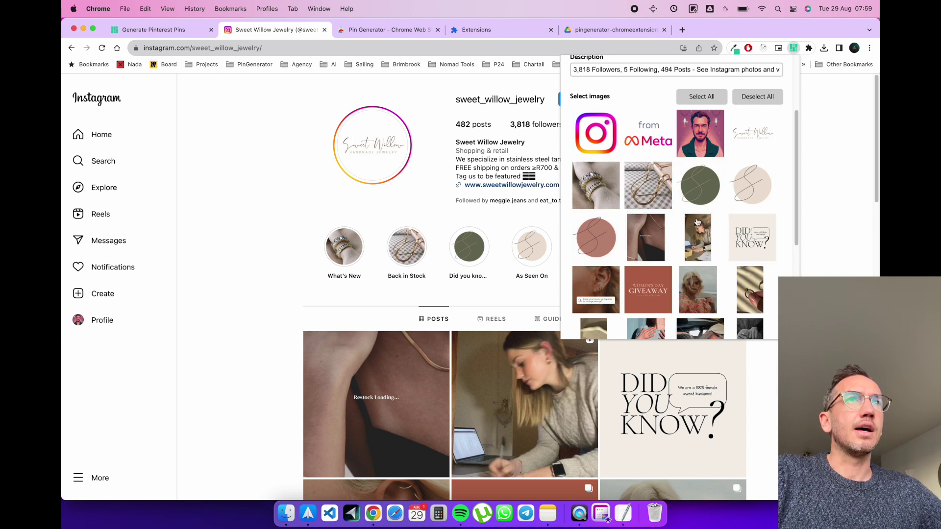
# Select the necklace, wrist, blonde woman, car selfie, gold chain, gold earrings and gold hoops photos.
pyautogui.click(663, 194)
pyautogui.scroll(-3, 657, 250)
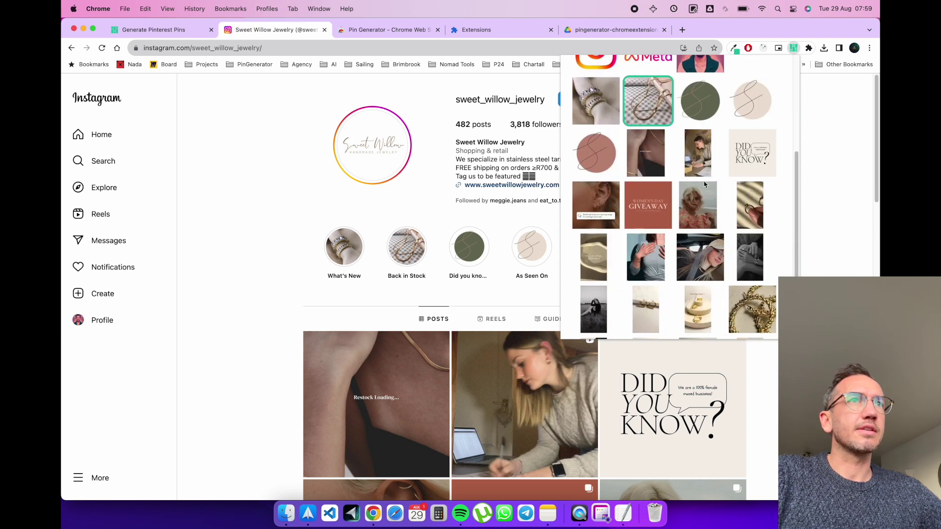
pyautogui.click(649, 157)
pyautogui.click(688, 195)
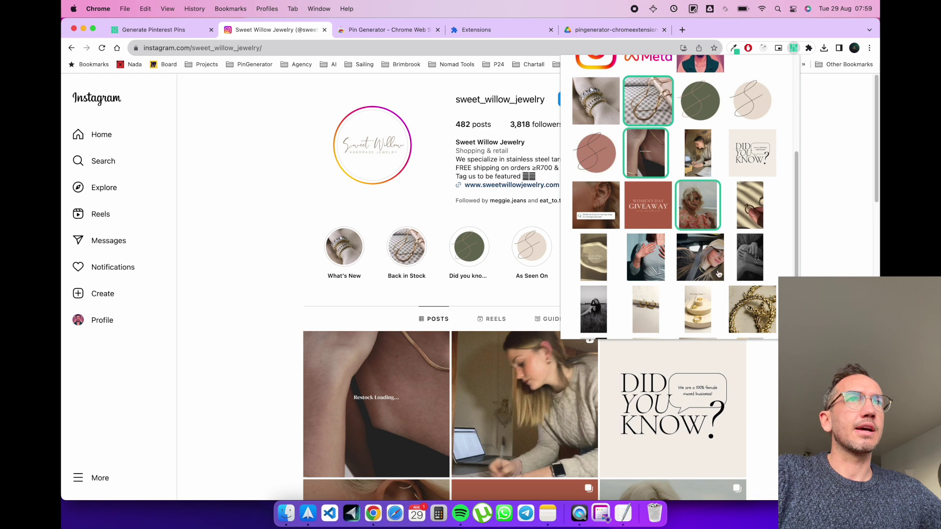
pyautogui.click(709, 262)
pyautogui.scroll(-2, 632, 275)
pyautogui.scroll(-1, 632, 275)
pyautogui.click(750, 246)
pyautogui.click(694, 297)
pyautogui.click(637, 299)
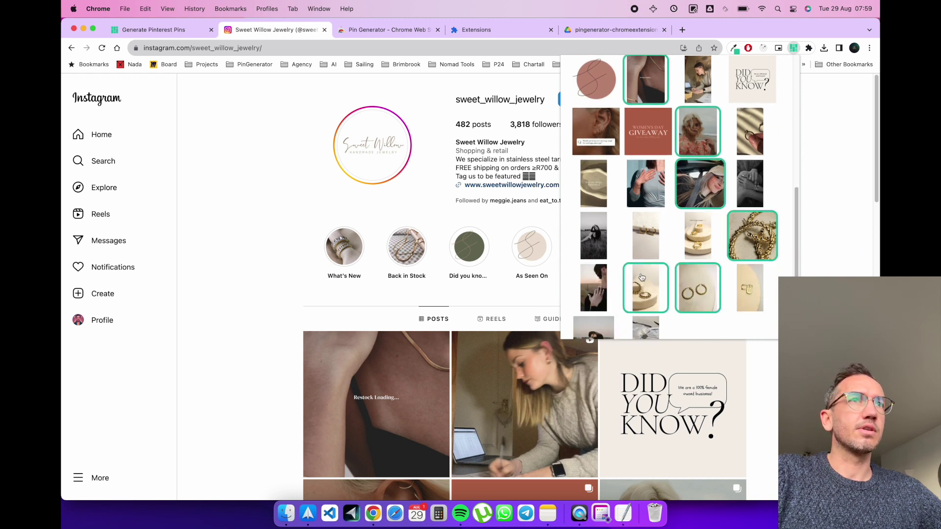
# Also select the ring on pedestal, woman in field and hand on face photos.
pyautogui.scroll(-1, 643, 278)
pyautogui.scroll(2, 686, 271)
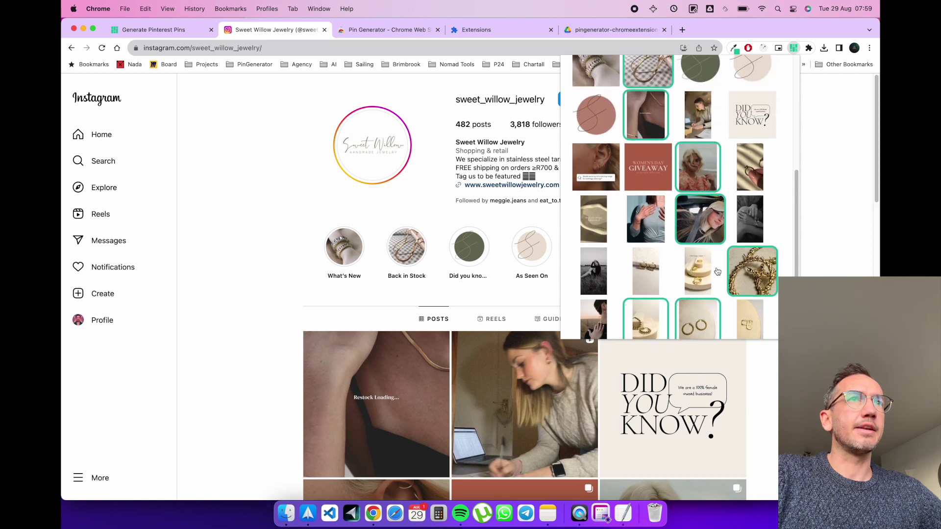
pyautogui.click(702, 274)
pyautogui.scroll(-2, 637, 236)
pyautogui.click(603, 219)
pyautogui.click(602, 254)
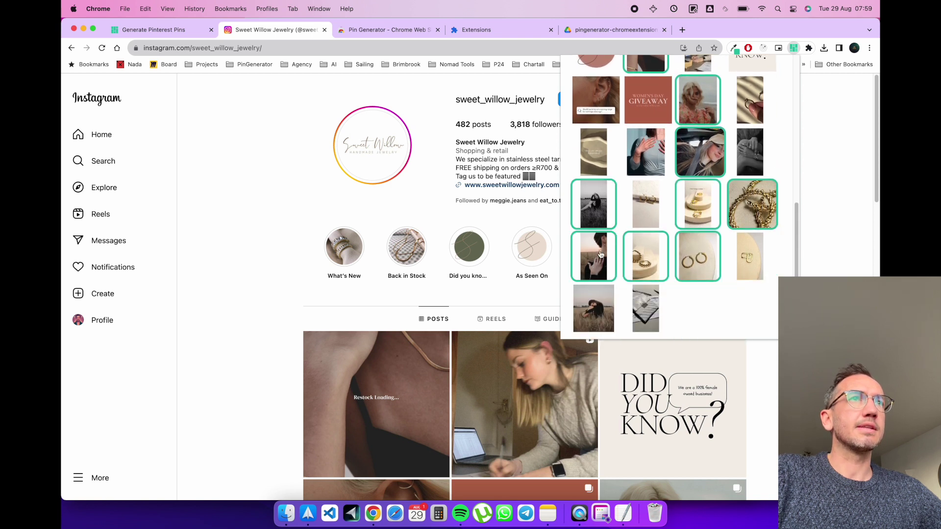
# Scroll back to the top and select the whole detected title.
pyautogui.scroll(4, 637, 265)
pyautogui.scroll(2, 665, 277)
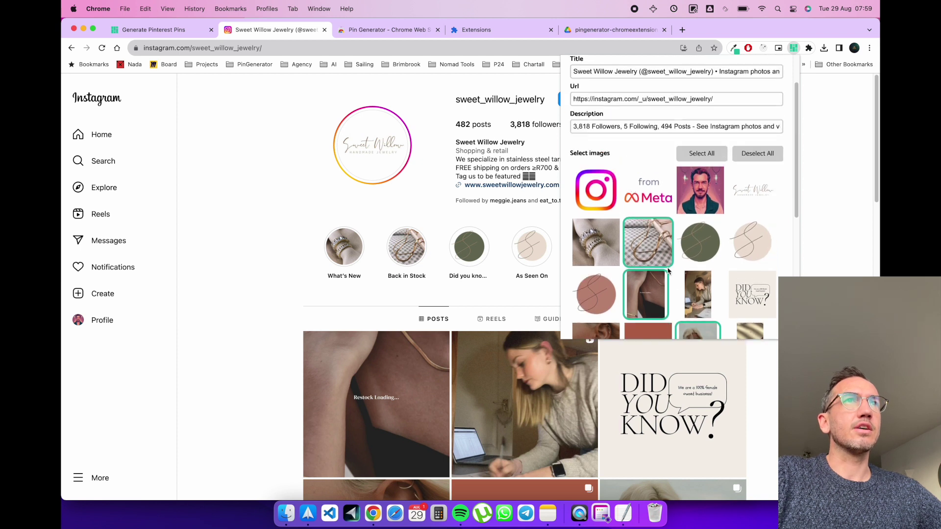
pyautogui.scroll(2, 664, 188)
pyautogui.click(700, 127)
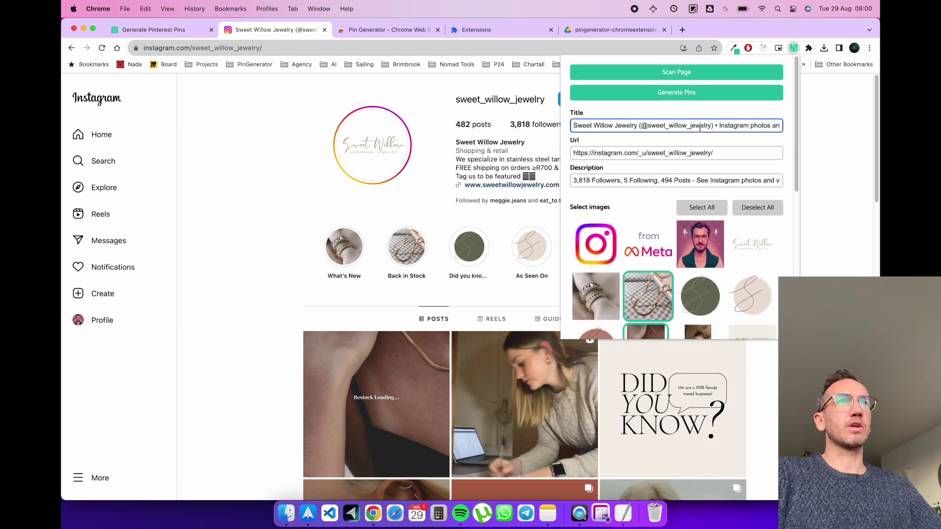
# Retitle the pins 'Gold rings', set the description to 'Beautiful gold rings', and generate the pins.
pyautogui.press('cmd+a')
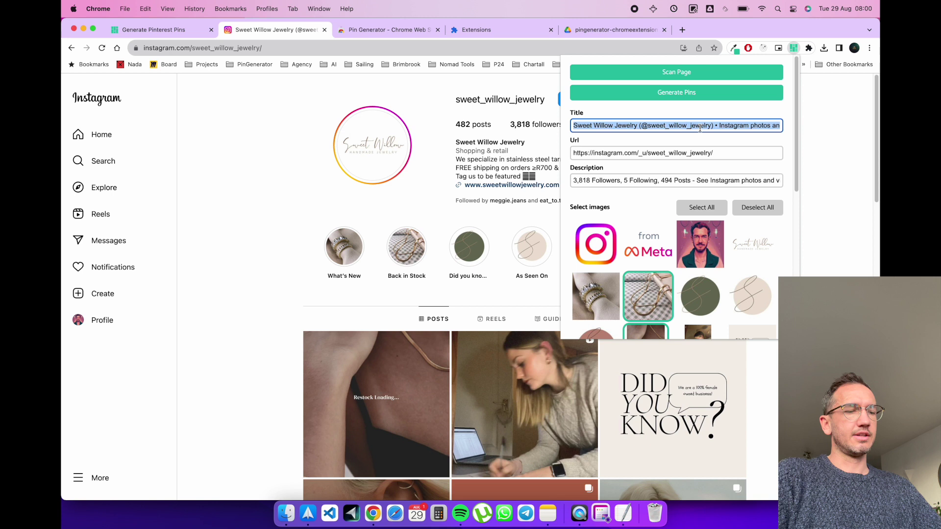
pyautogui.write('Gold rings')
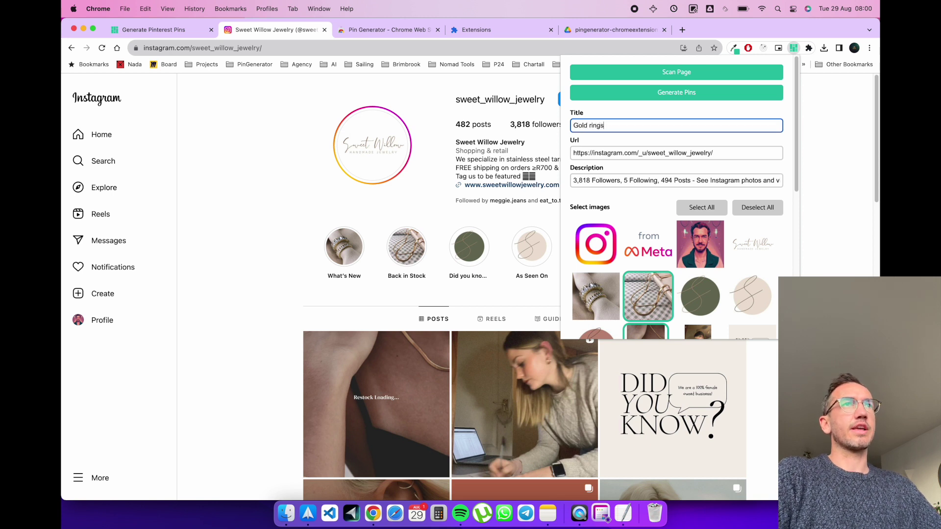
pyautogui.click(714, 181)
pyautogui.press('super+a')
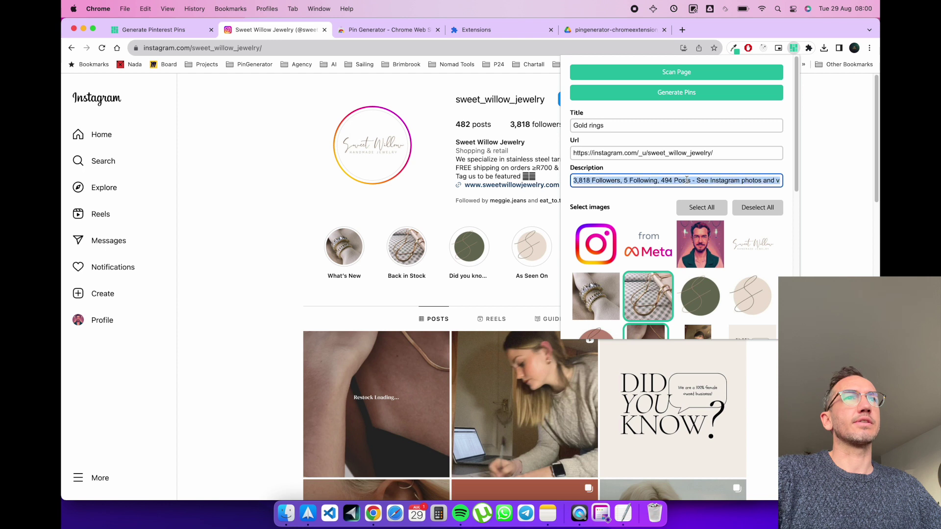
pyautogui.press('BackSpace')
pyautogui.write('Beautiful gold rings.')
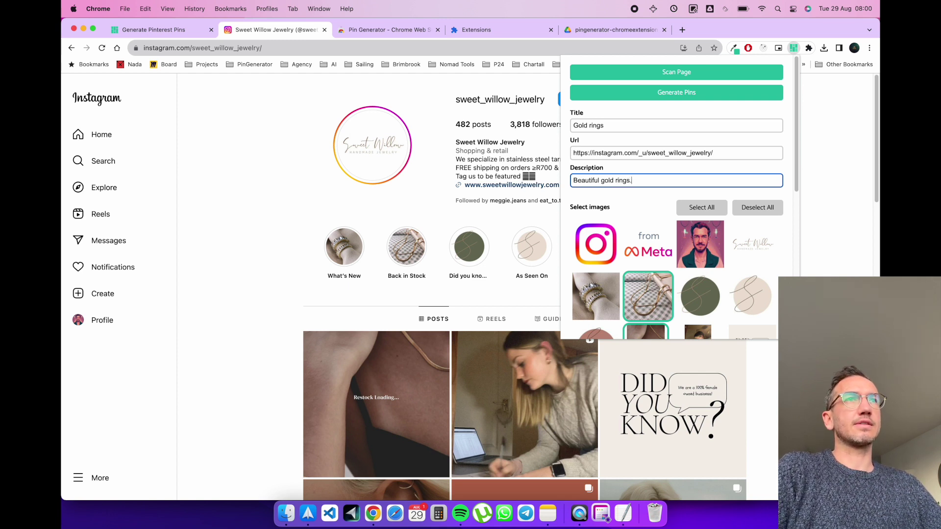
pyautogui.click(701, 95)
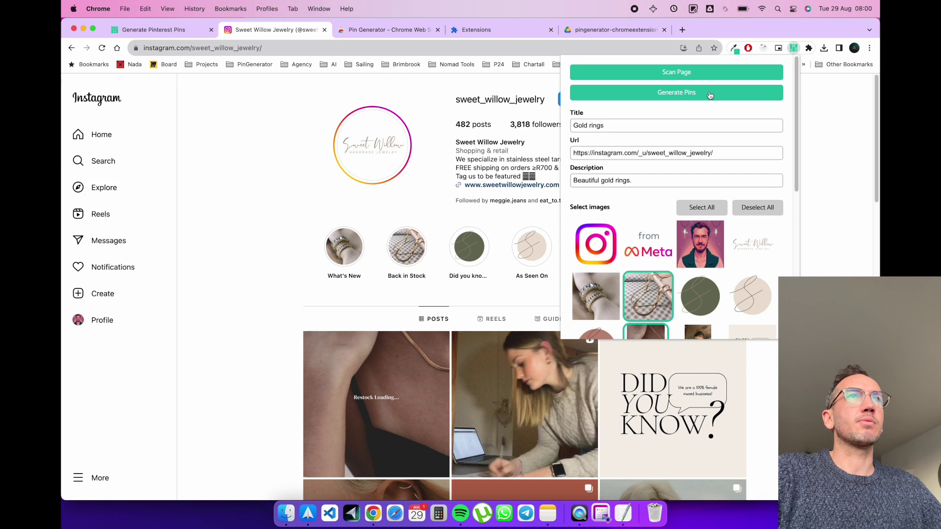
pyautogui.click(710, 95)
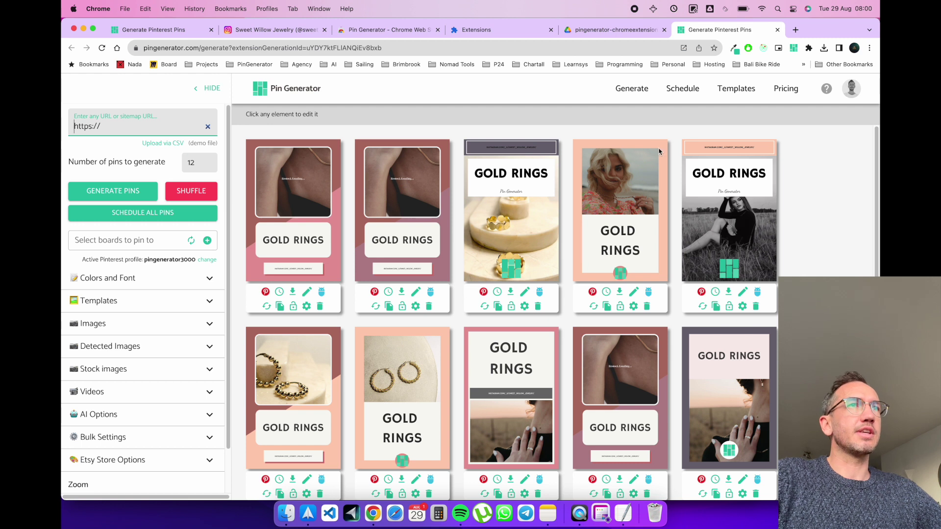
# Remove the green Pin Generator logo from all Gold Rings pins through Bulk Settings.
pyautogui.click(698, 315)
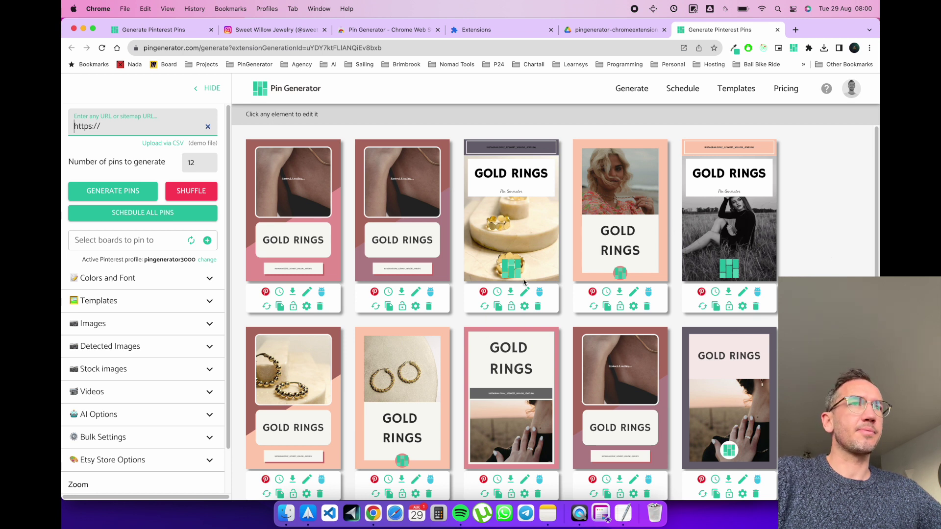
pyautogui.click(511, 267)
pyautogui.click(457, 350)
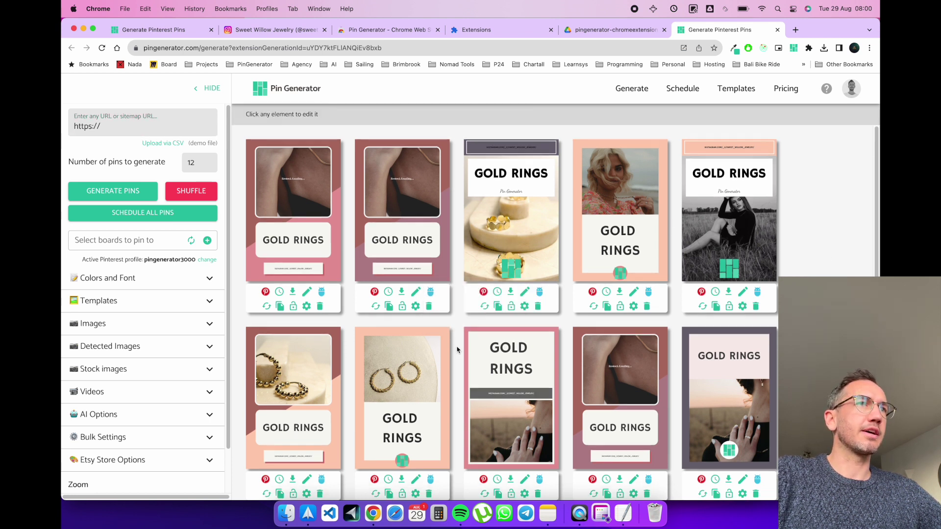
pyautogui.click(191, 438)
pyautogui.scroll(-5, 190, 415)
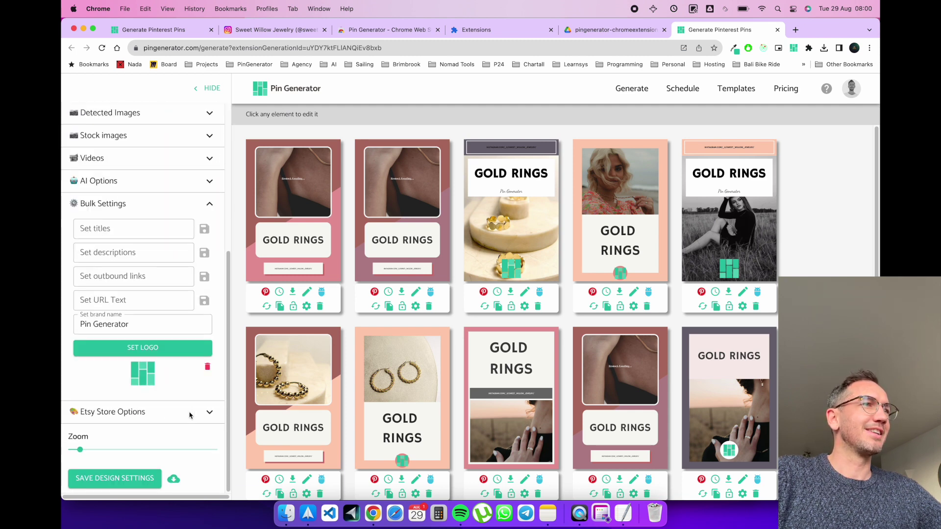
pyautogui.click(208, 369)
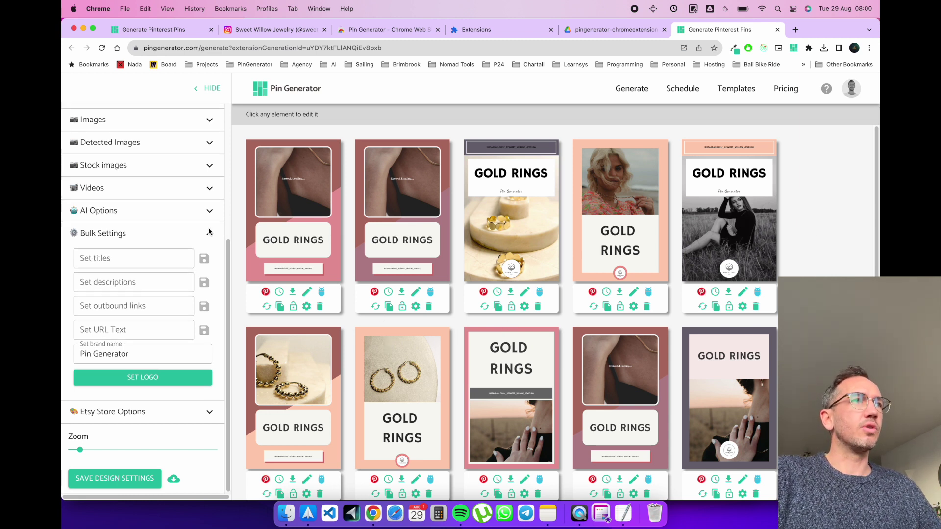
pyautogui.click(147, 233)
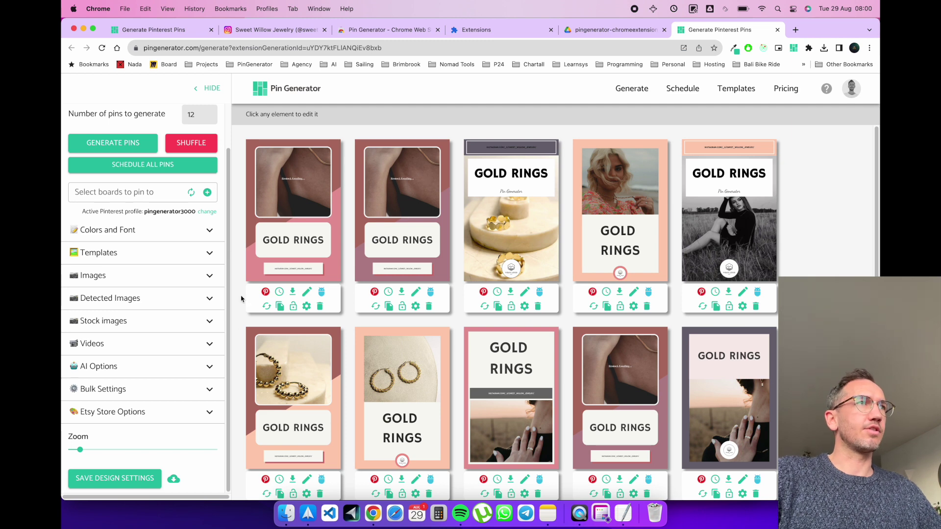
# In Detected Images, turn off 'Use all detected images' and exclude the first image.
pyautogui.click(181, 298)
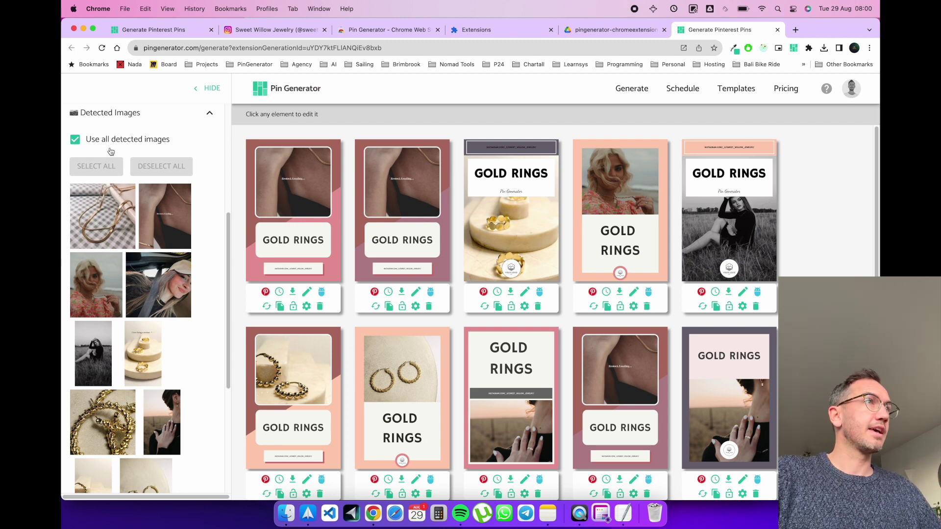
pyautogui.click(111, 141)
pyautogui.click(96, 166)
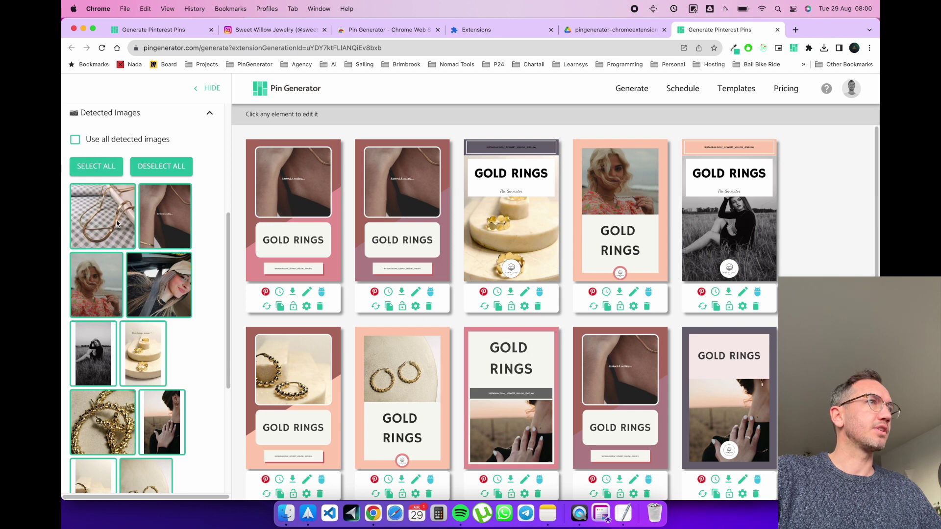
pyautogui.click(120, 223)
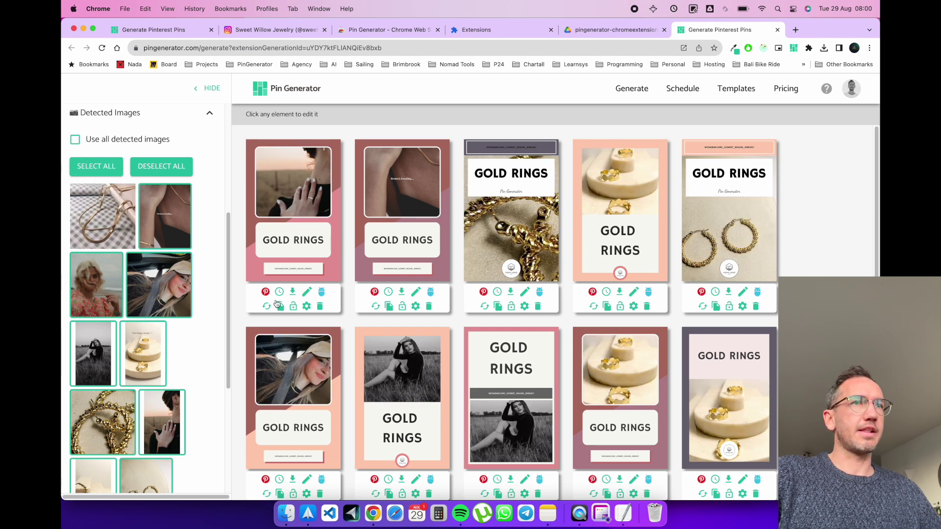
pyautogui.scroll(2, 218, 147)
pyautogui.click(211, 153)
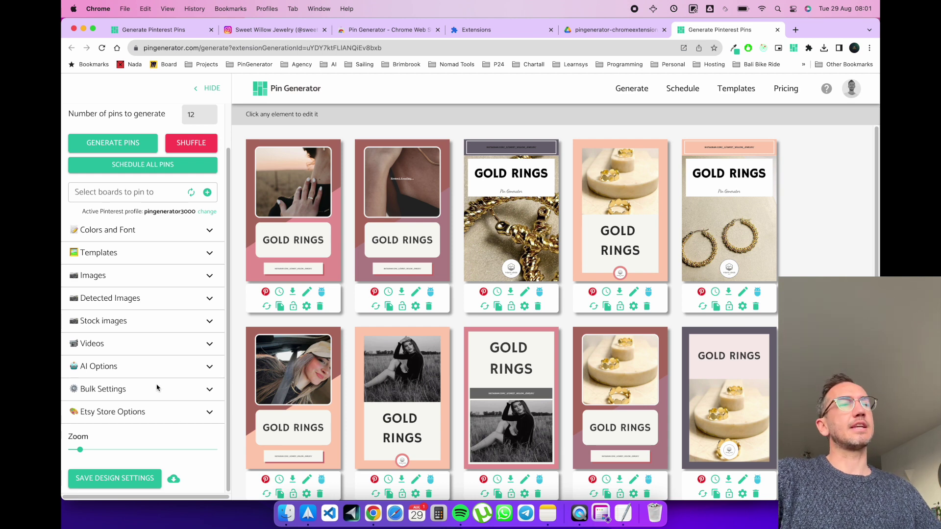
# Rewrite all pin titles and descriptions with AI.
pyautogui.click(181, 369)
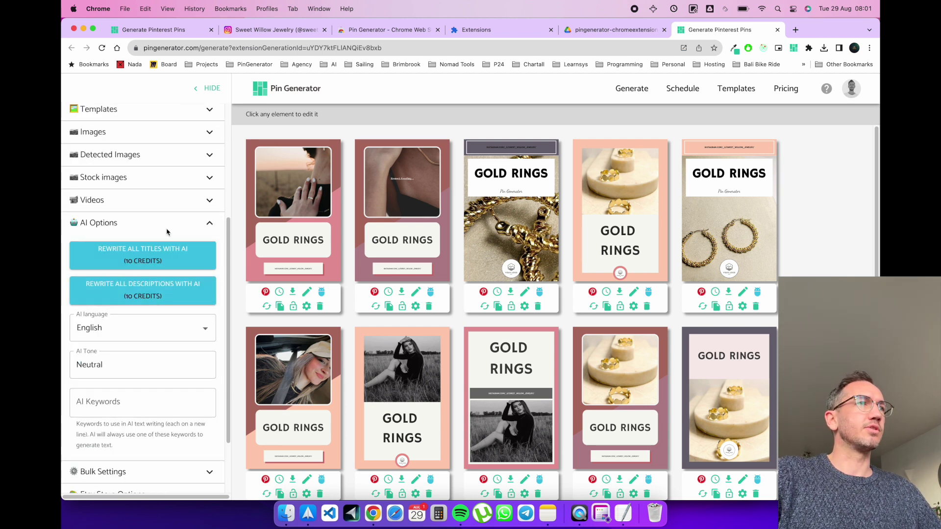
pyautogui.click(171, 254)
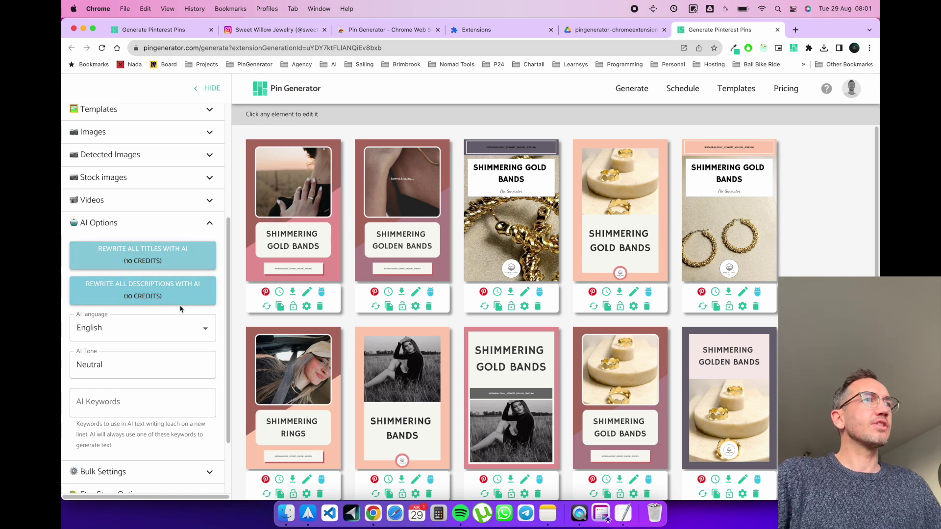
pyautogui.click(185, 293)
pyautogui.click(210, 223)
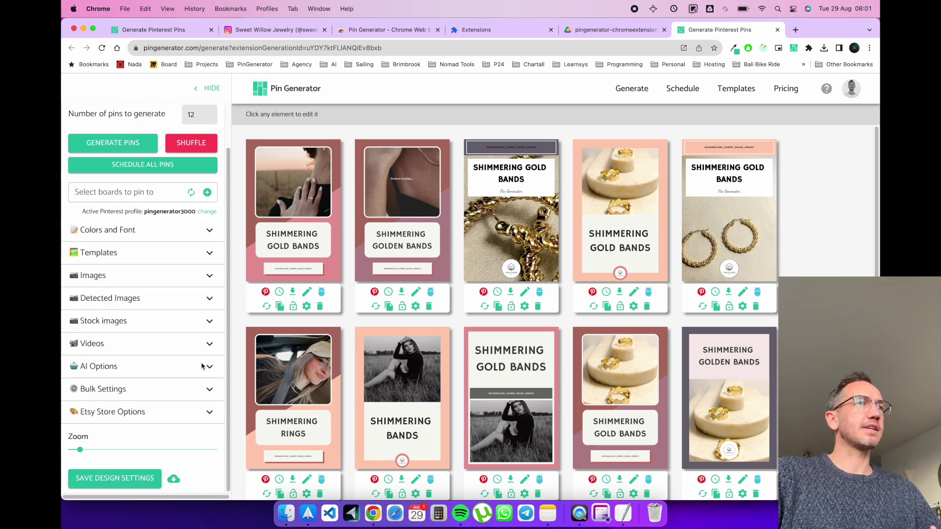
# Set every pin's title to 'Awesome gold rings' in Bulk Settings.
pyautogui.click(196, 390)
pyautogui.click(147, 256)
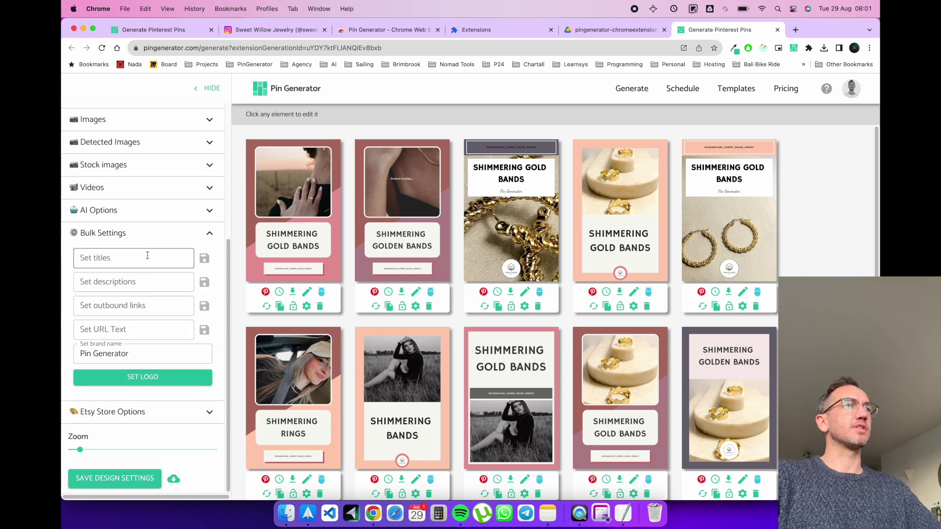
pyautogui.write('Aew')
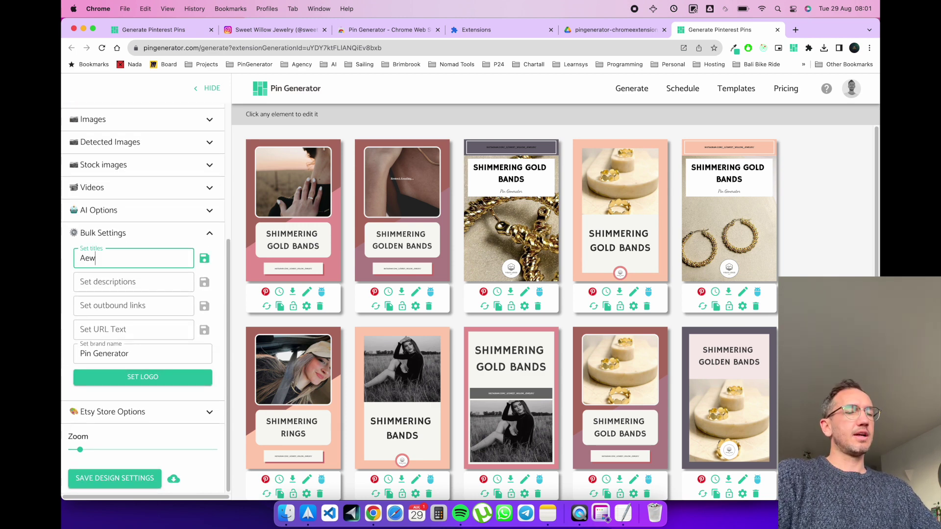
pyautogui.write('some gold righ')
pyautogui.press('BackSpace')
pyautogui.press('BackSpace')
pyautogui.press('BackSpace')
pyautogui.write('ings')
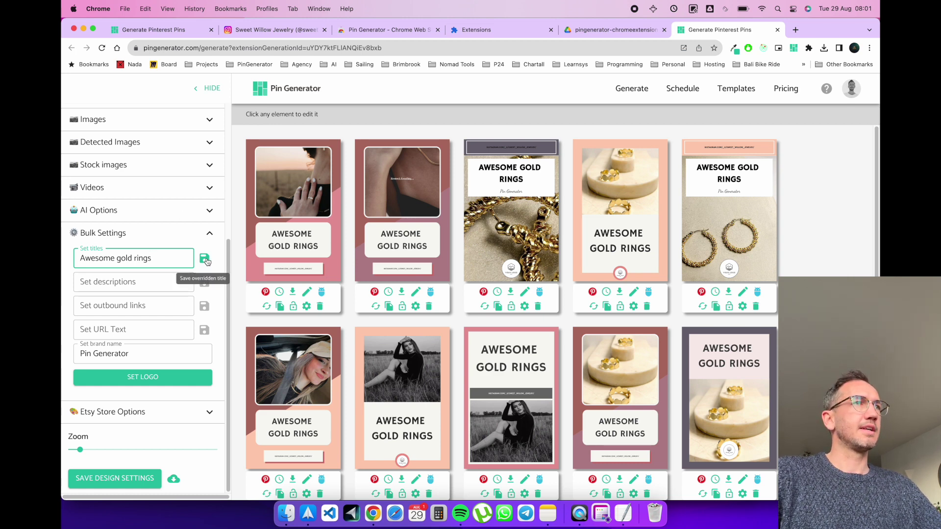
pyautogui.click(205, 260)
# Inspect the first pin's details and link URL, then cancel without saving.
pyautogui.click(307, 292)
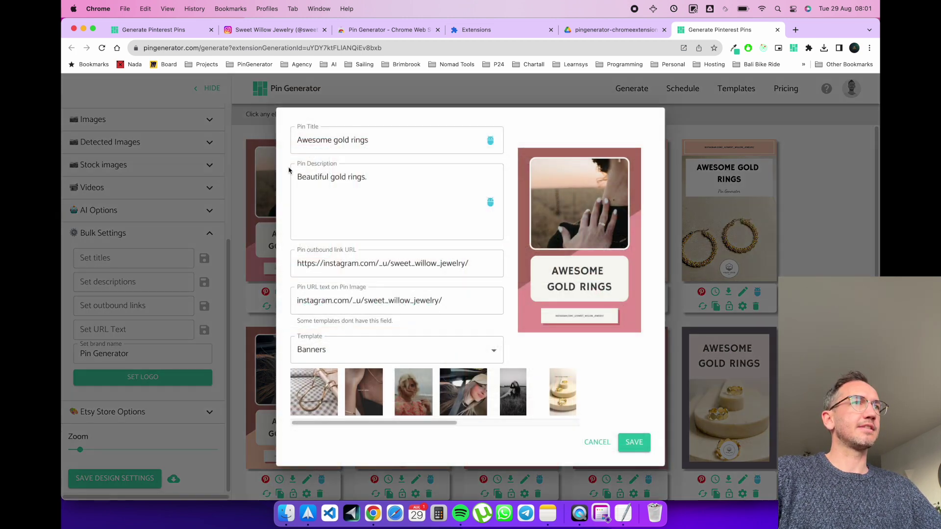
pyautogui.moveTo(404, 424); pyautogui.dragTo(470, 429)
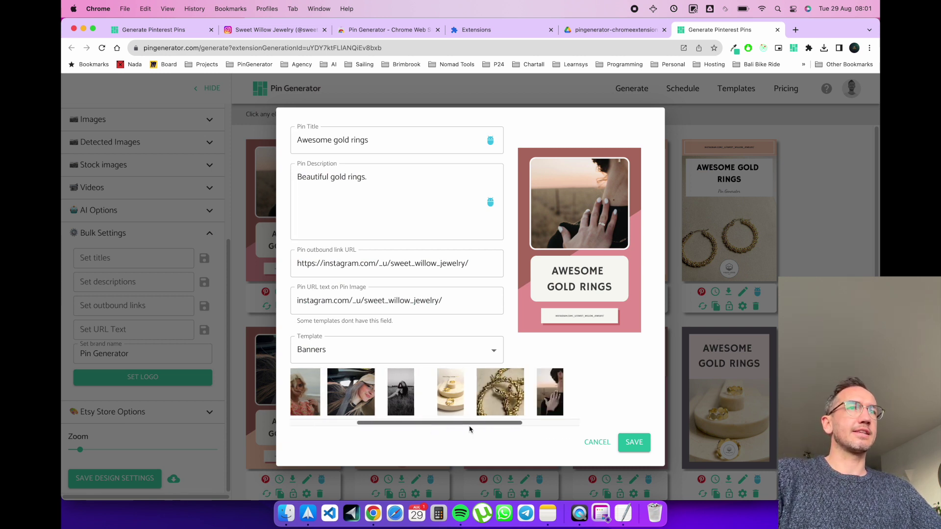
pyautogui.hscroll(-5, 470, 429)
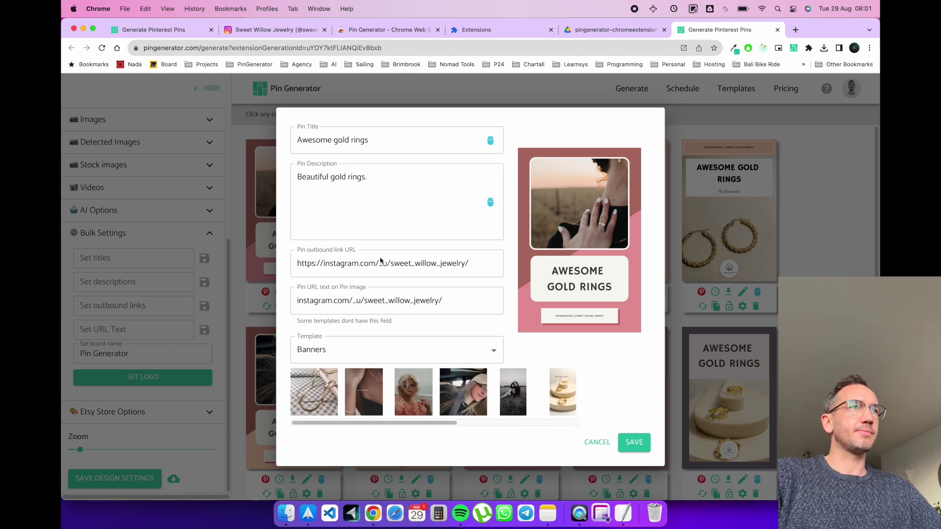
pyautogui.moveTo(476, 263); pyautogui.dragTo(248, 266)
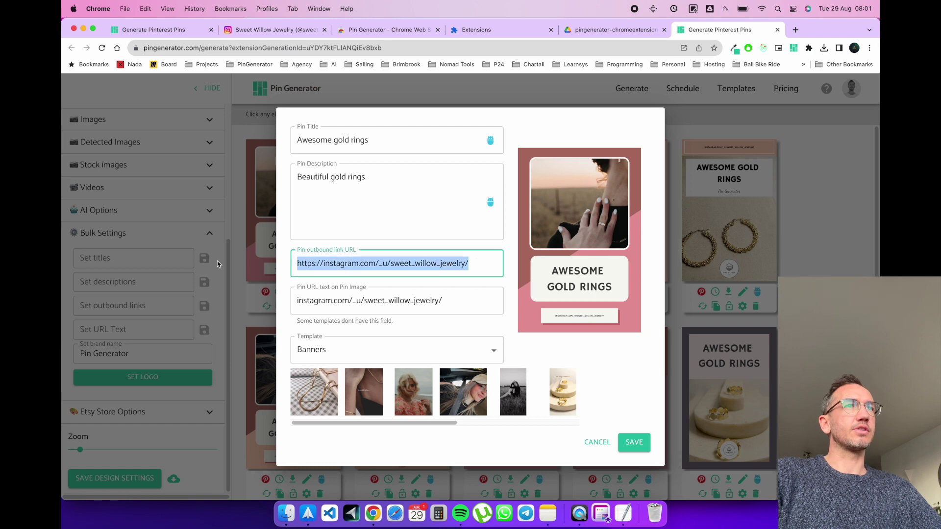
pyautogui.click(600, 442)
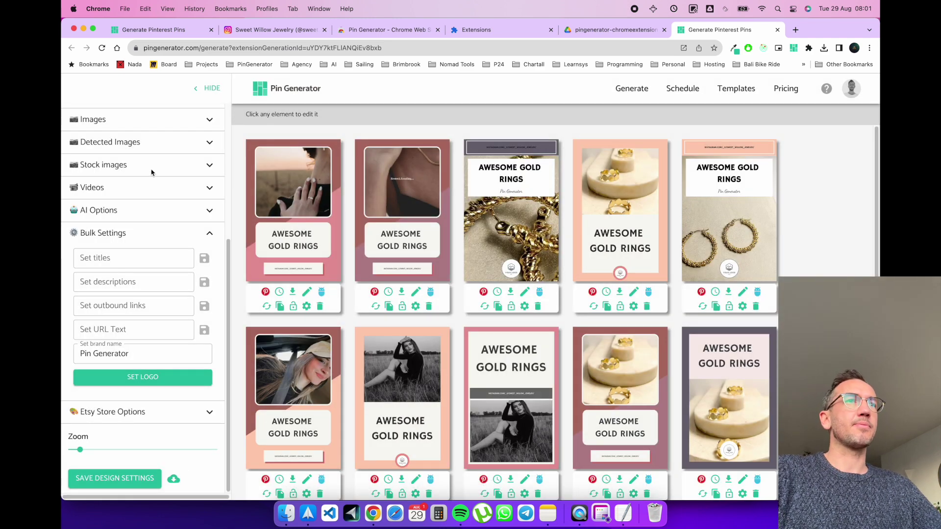
pyautogui.click(210, 234)
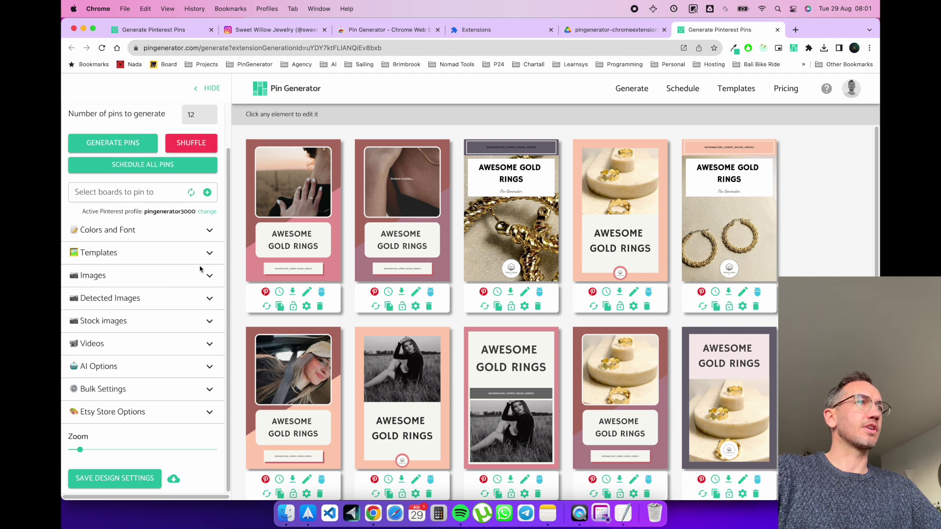
pyautogui.click(202, 252)
pyautogui.click(201, 243)
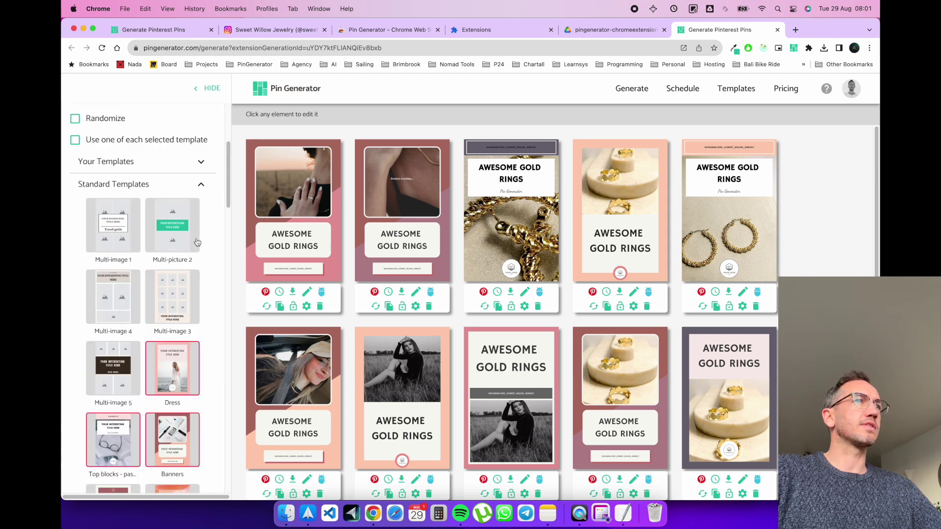
pyautogui.scroll(-5, 199, 243)
pyautogui.scroll(-5, 198, 243)
pyautogui.scroll(5, 198, 243)
pyautogui.scroll(5, 198, 243)
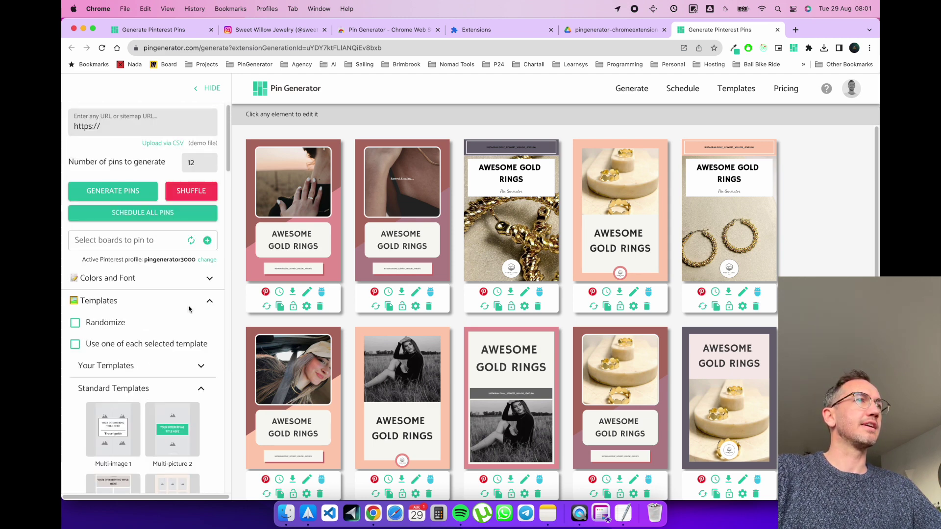
pyautogui.click(201, 385)
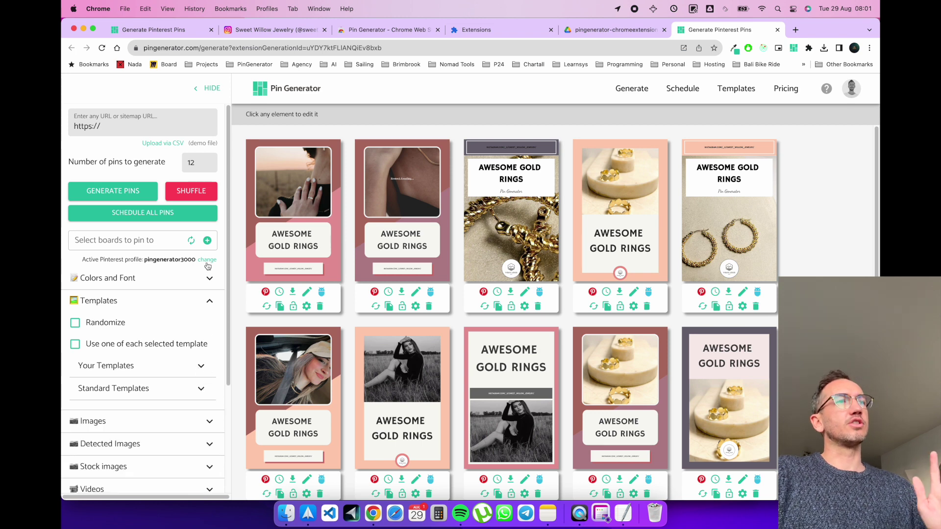
pyautogui.click(213, 295)
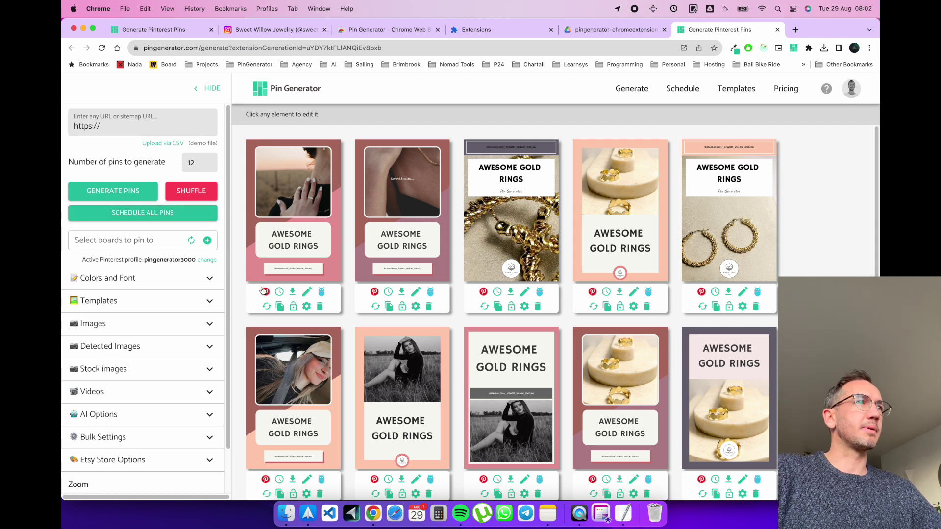
pyautogui.click(266, 294)
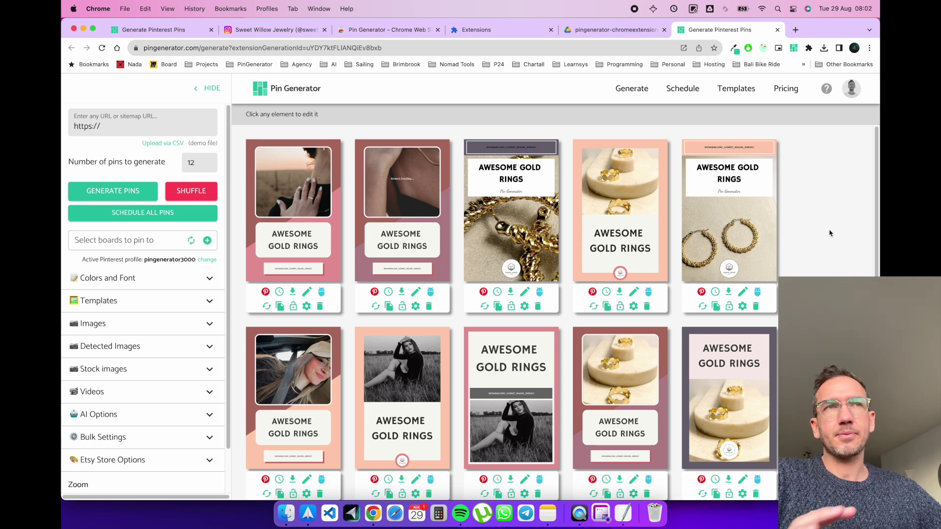
# Switch back to the Sweet Willow Jewelry Instagram tab with Super+2.
pyautogui.press('super+2')
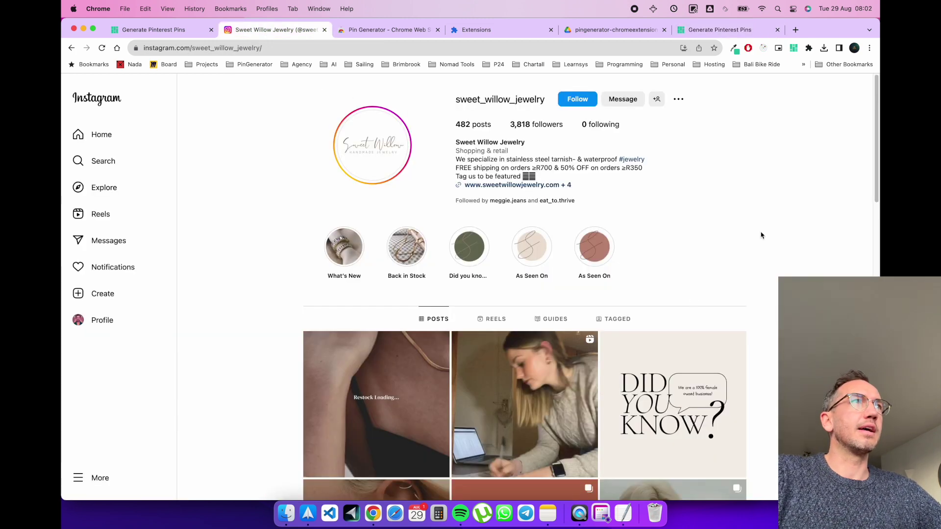